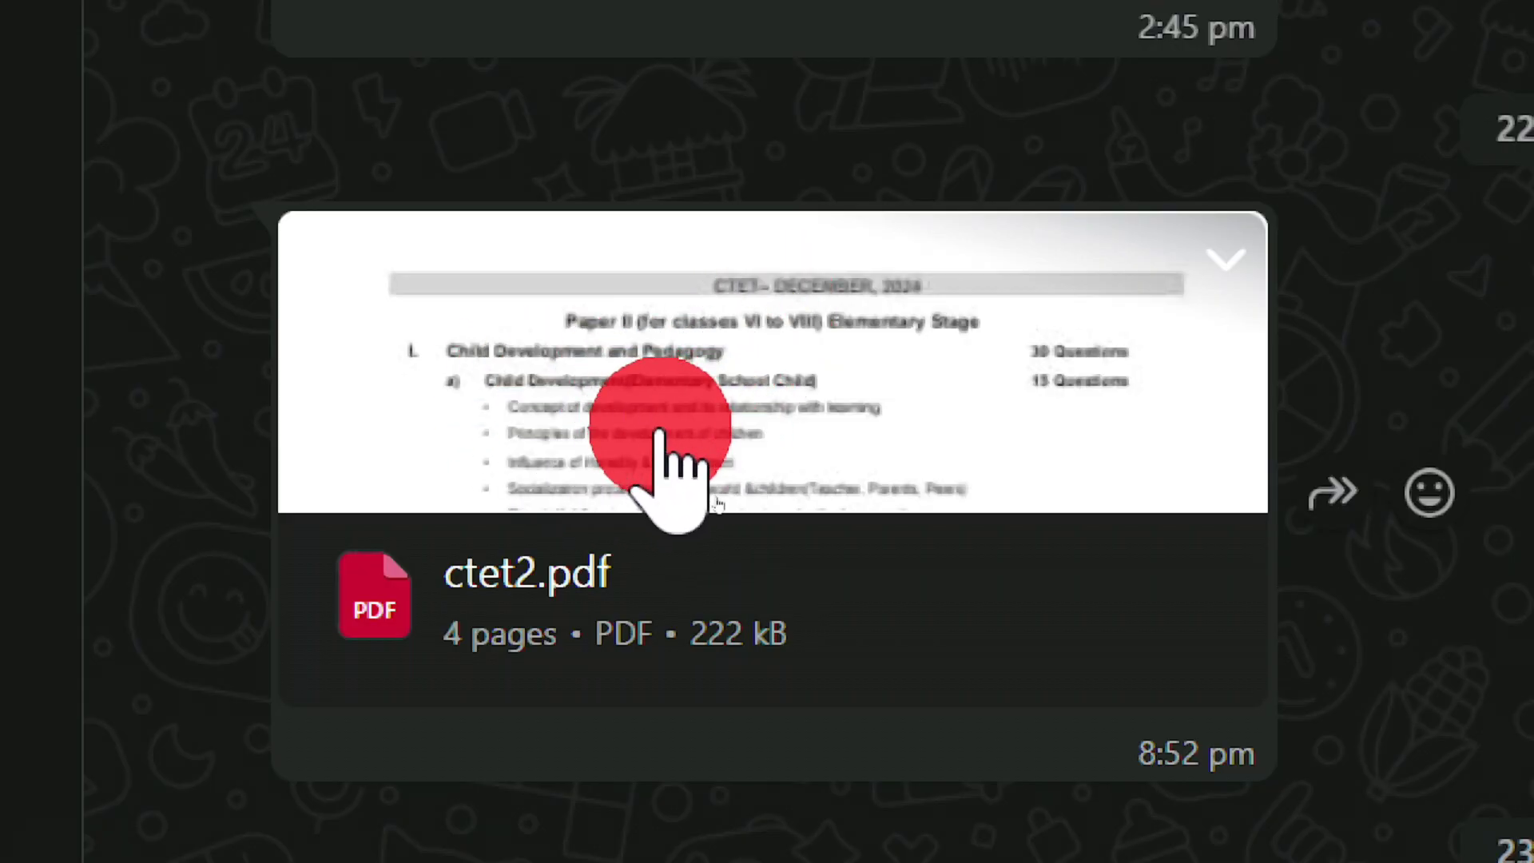
Step: Download ctet2.pdf from the WhatsApp chat and open it from the Downloads folder
{"action": "left_click", "coordinate": [705, 438]}
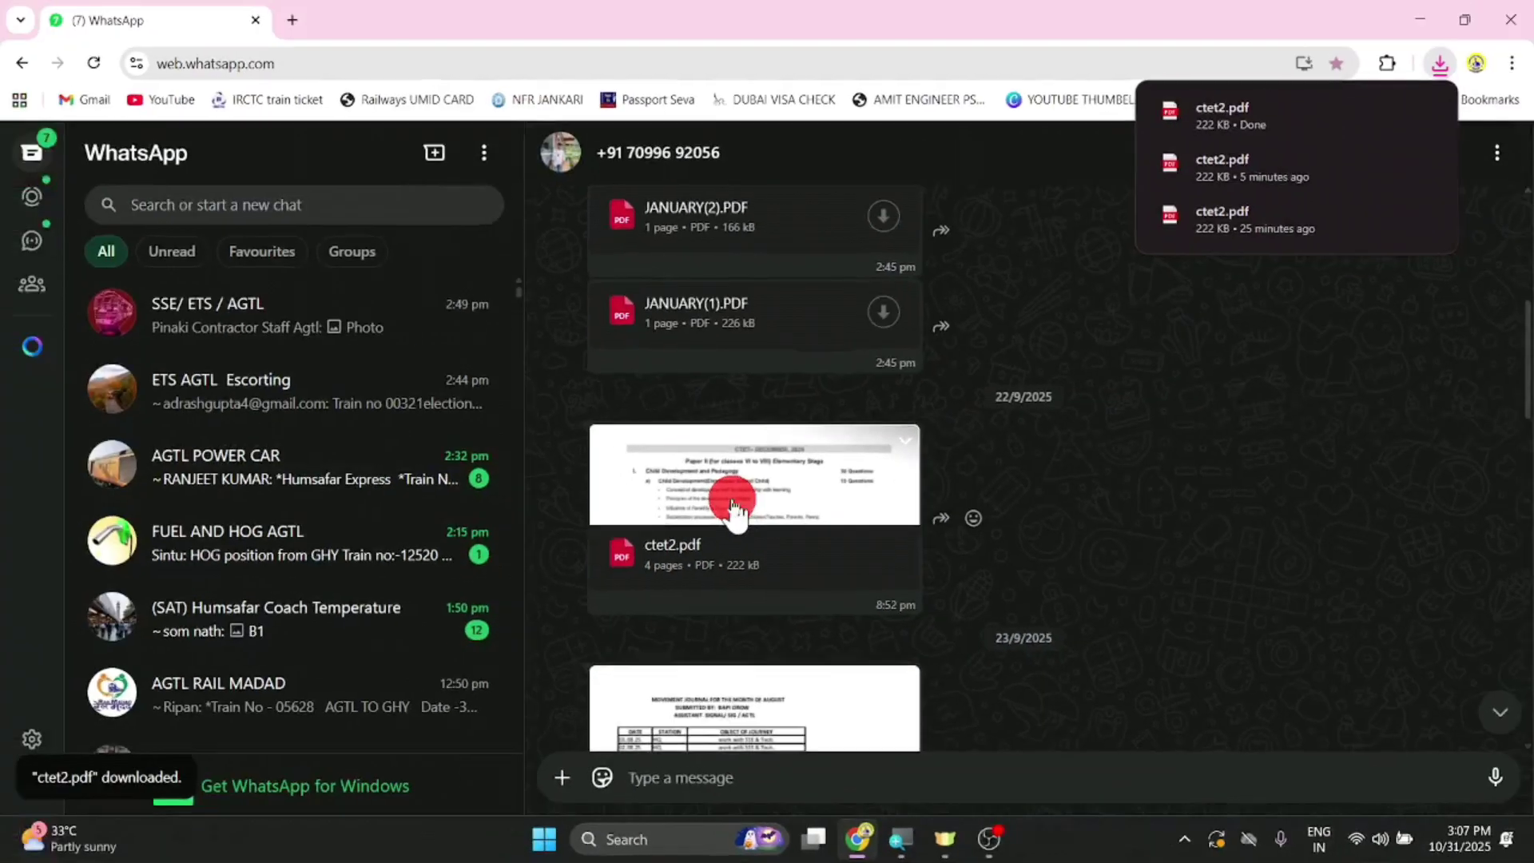
{"action": "mouse_move", "coordinate": [1392, 112]}
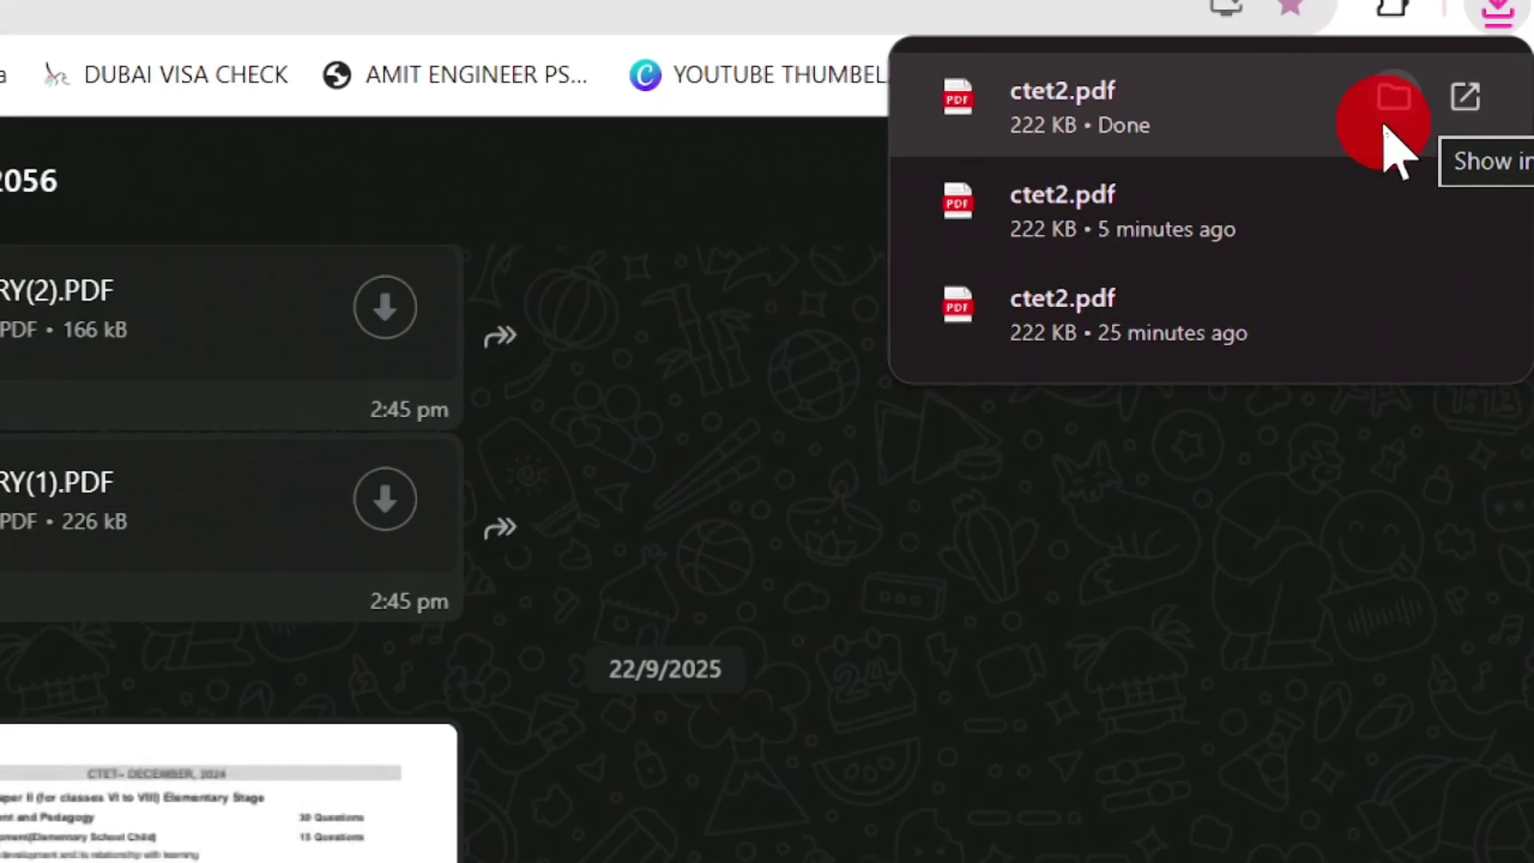
{"action": "left_click", "coordinate": [1389, 110]}
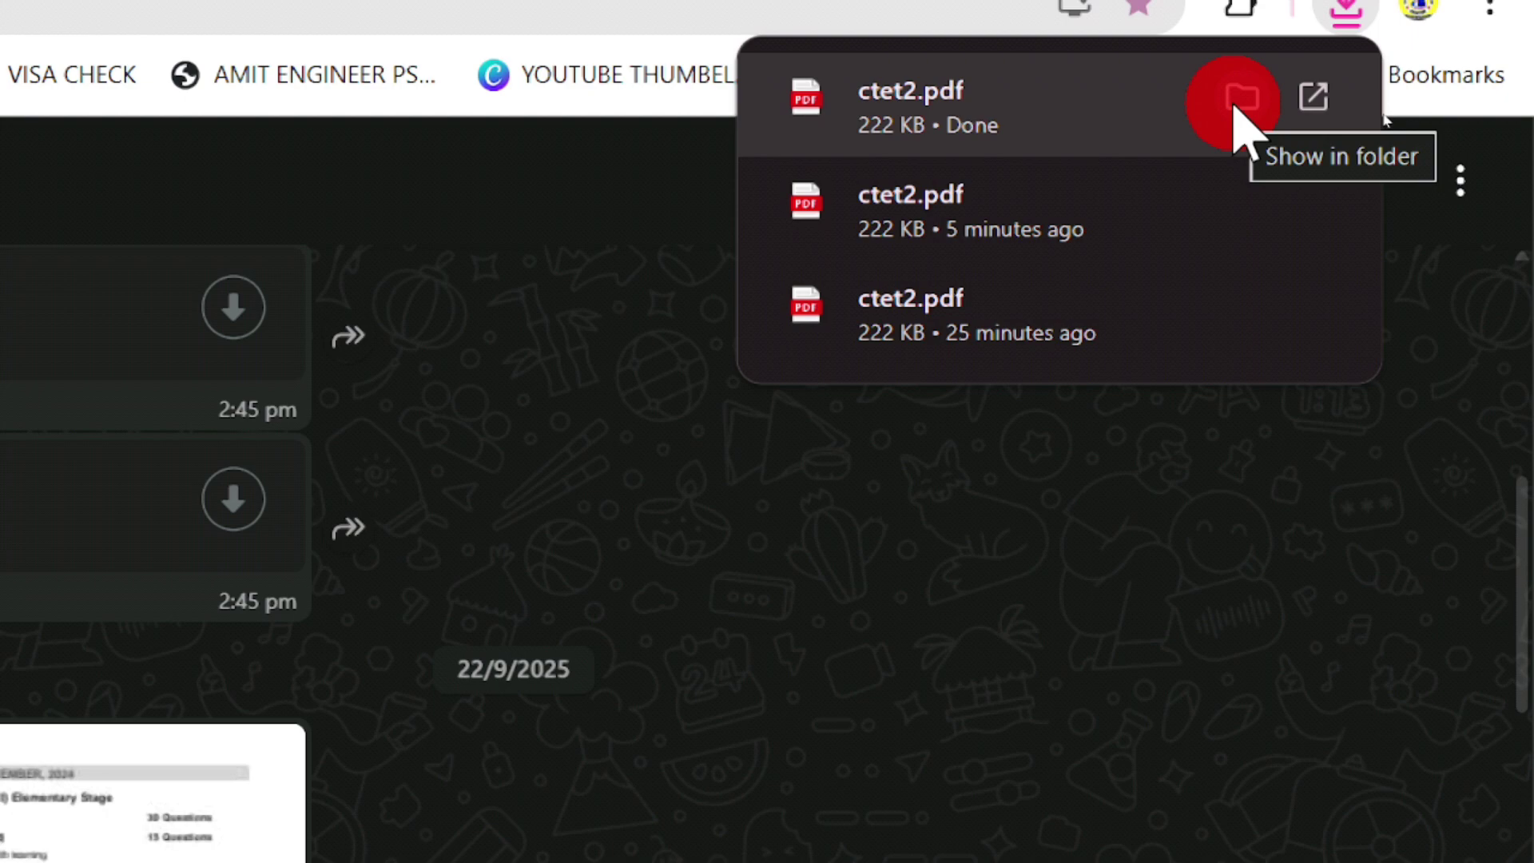
{"action": "left_click", "coordinate": [1239, 100]}
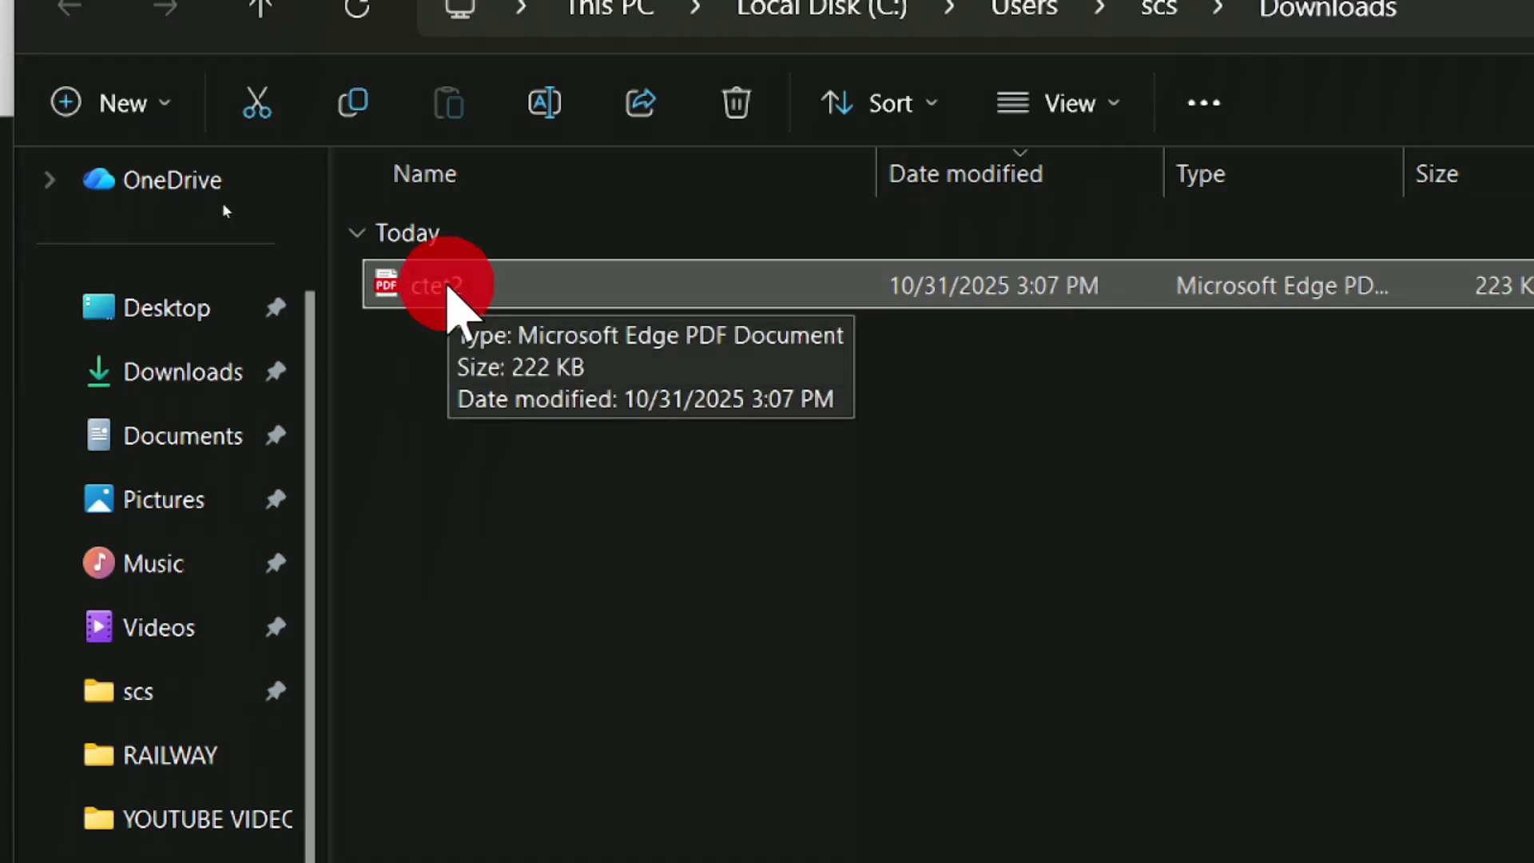
{"action": "double_click", "coordinate": [448, 286]}
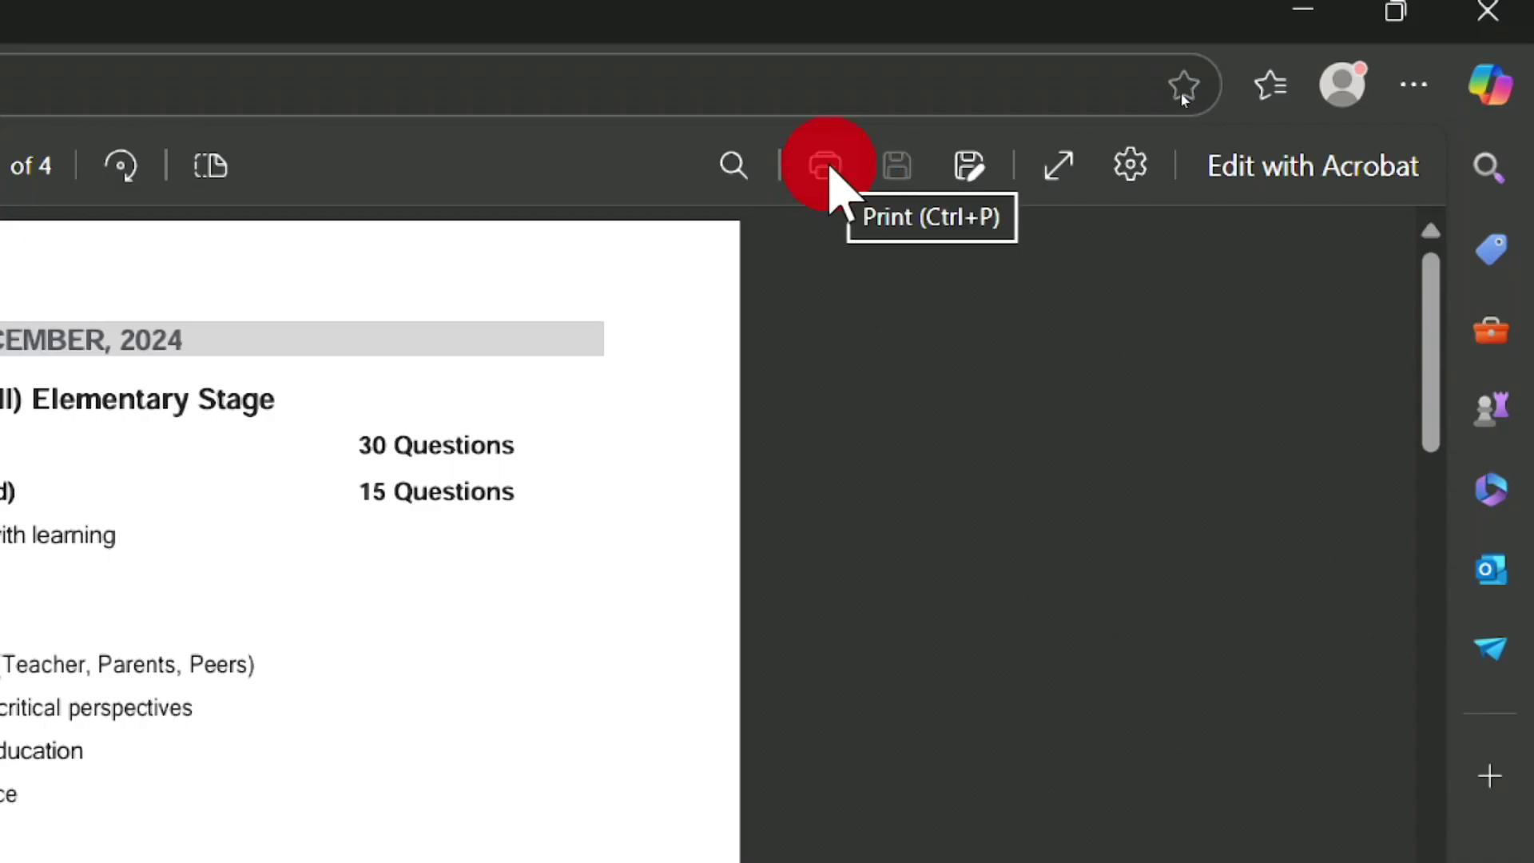
Step: Open the print settings for the ctet2.pdf document
{"action": "left_click", "coordinate": [835, 178]}
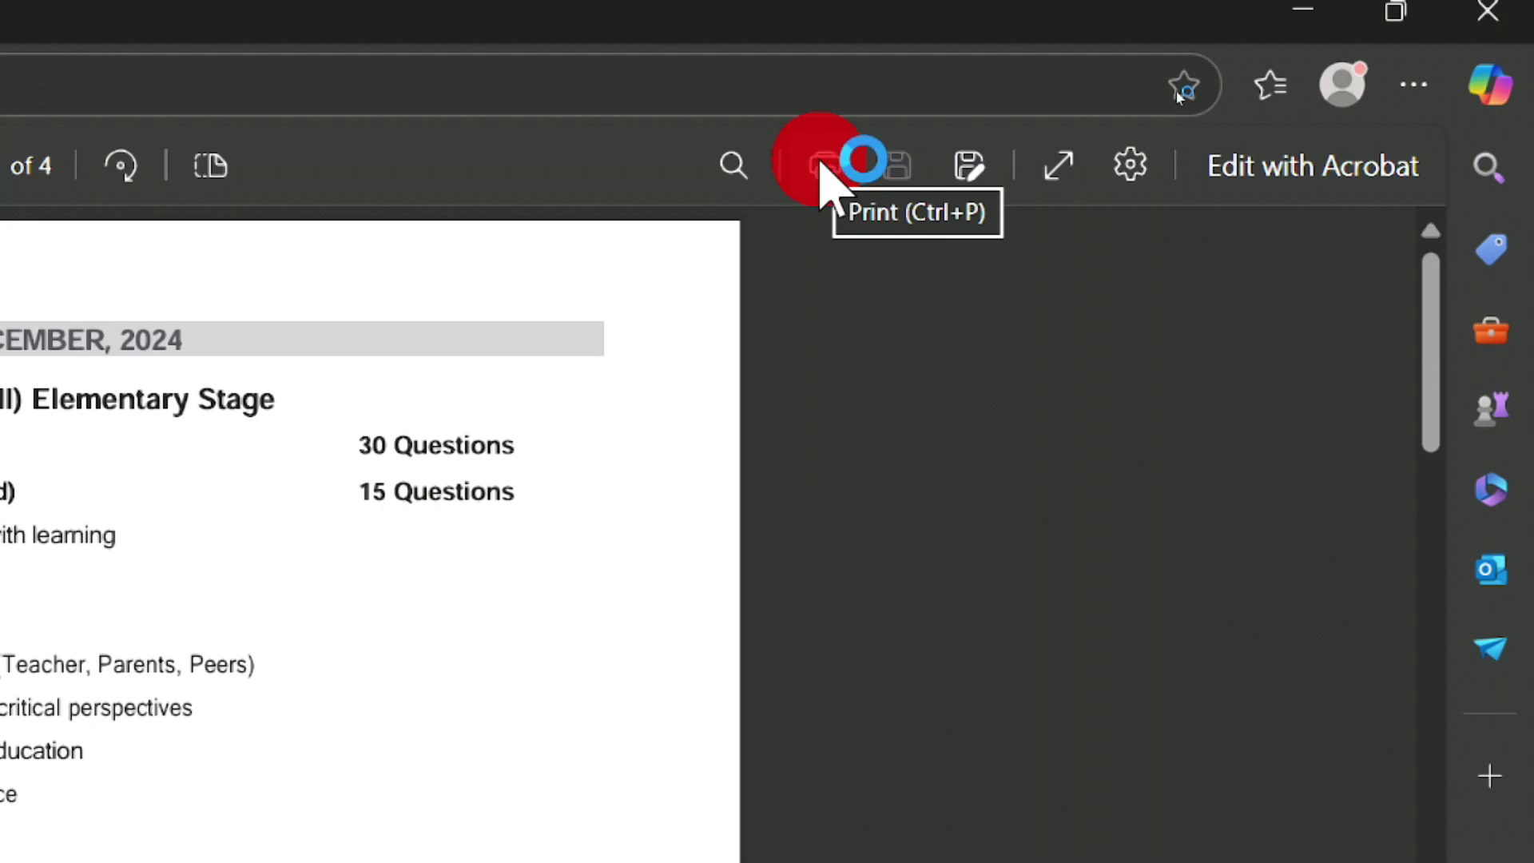
{"action": "left_click", "coordinate": [821, 162]}
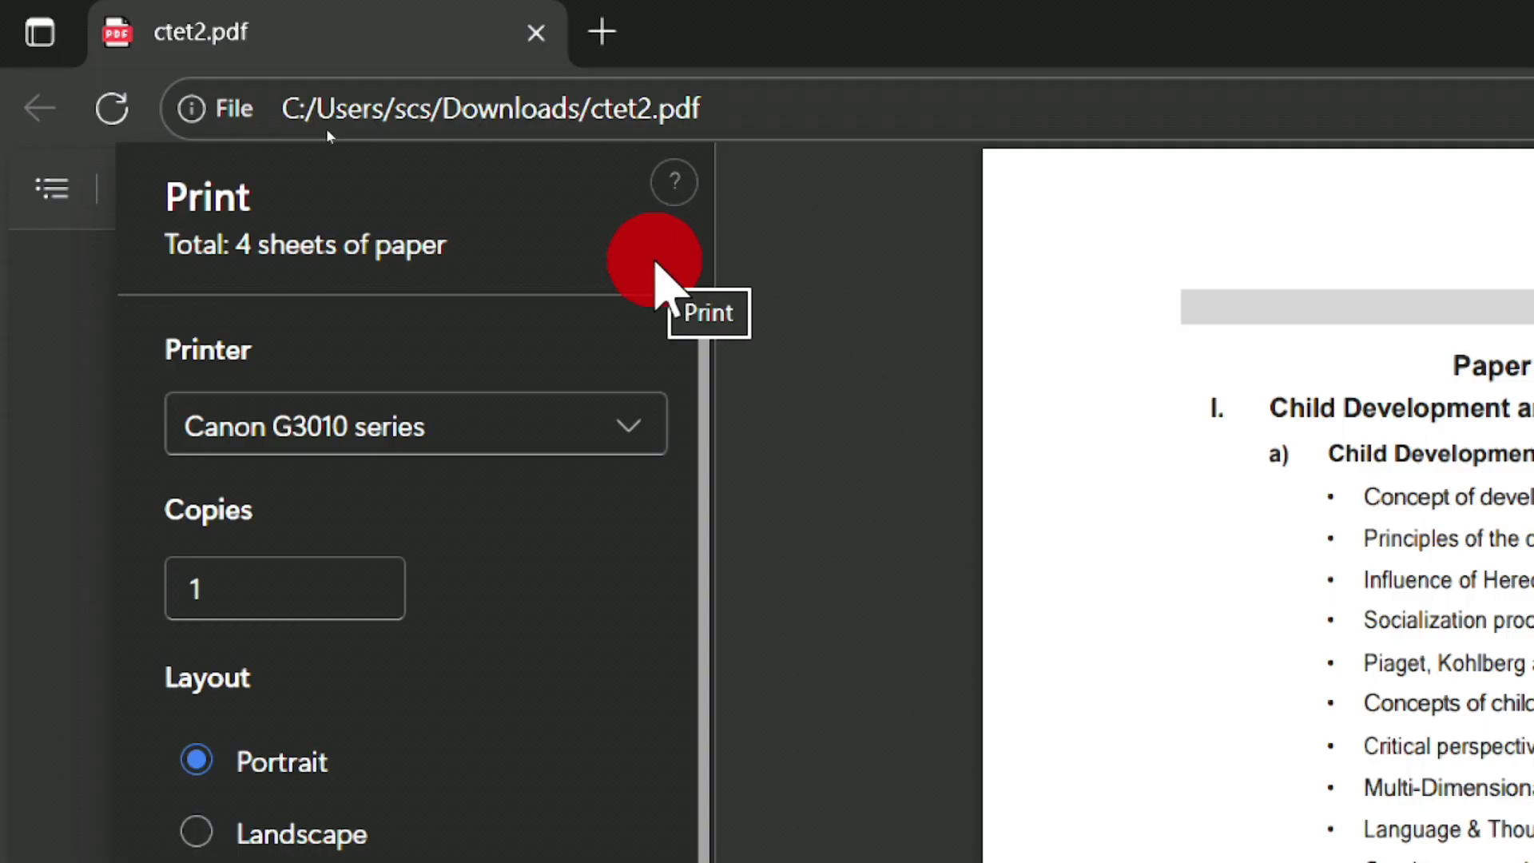
{"action": "scroll", "coordinate": [467, 423], "scroll_direction": "down", "scroll_amount": 2}
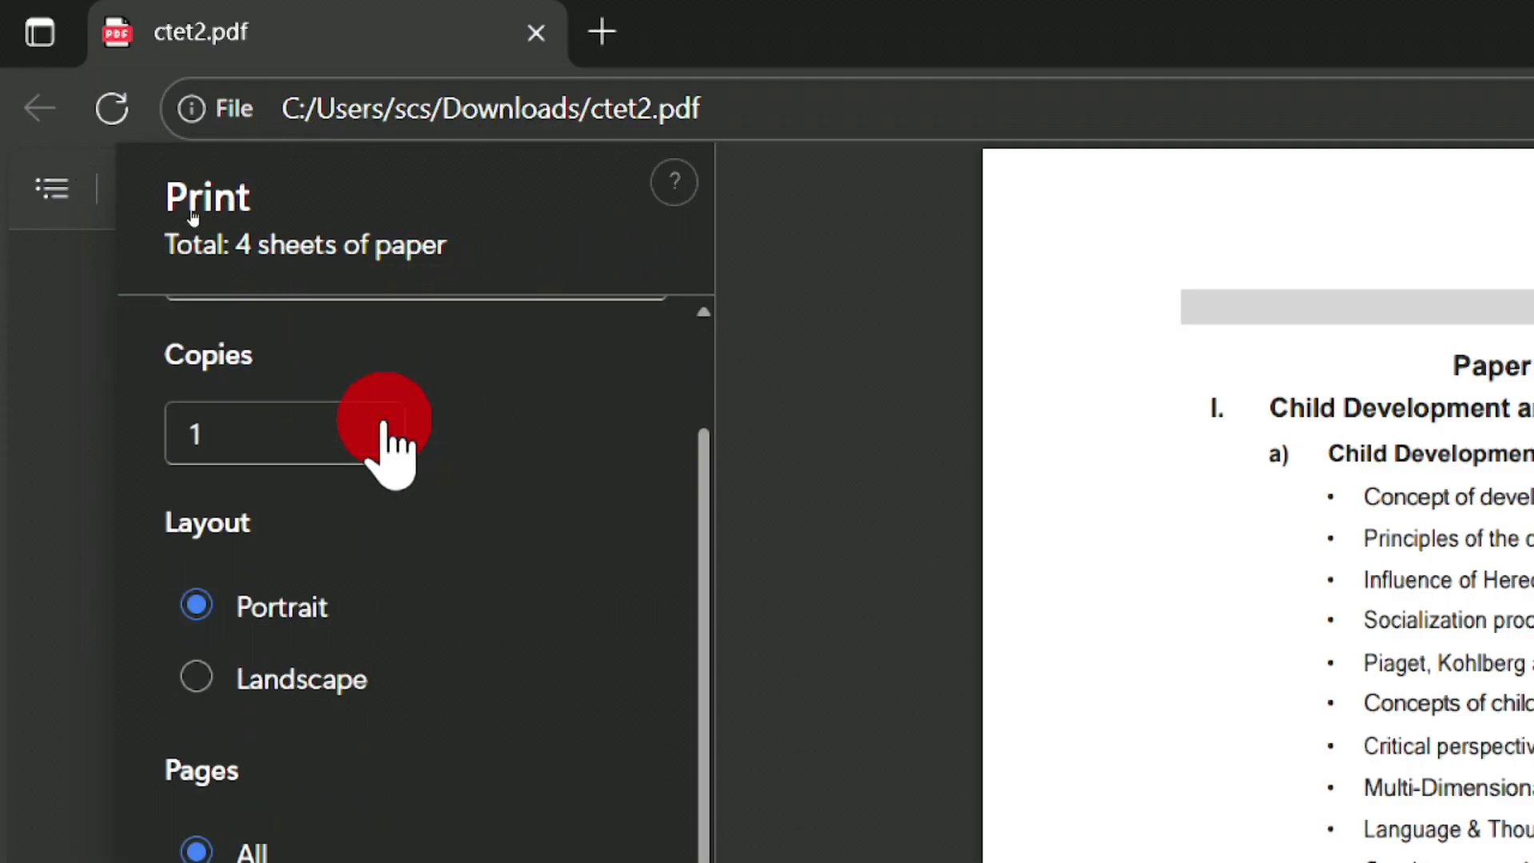
{"action": "scroll", "coordinate": [325, 366], "scroll_direction": "up", "scroll_amount": 2}
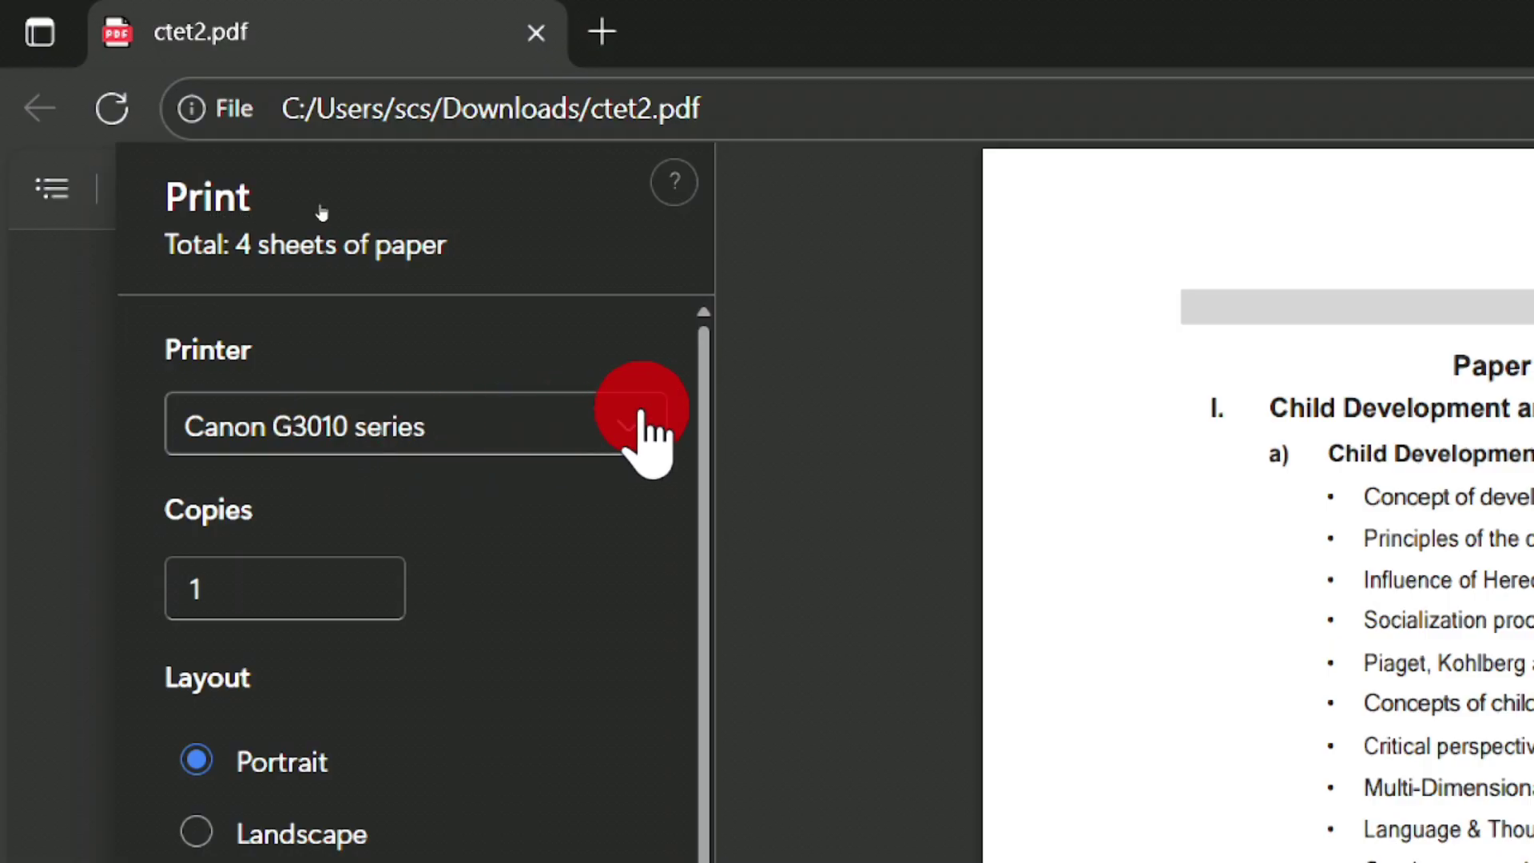
Step: Examine the list of available printers and keep Canon G3010 series as the printer
{"action": "left_click", "coordinate": [529, 417]}
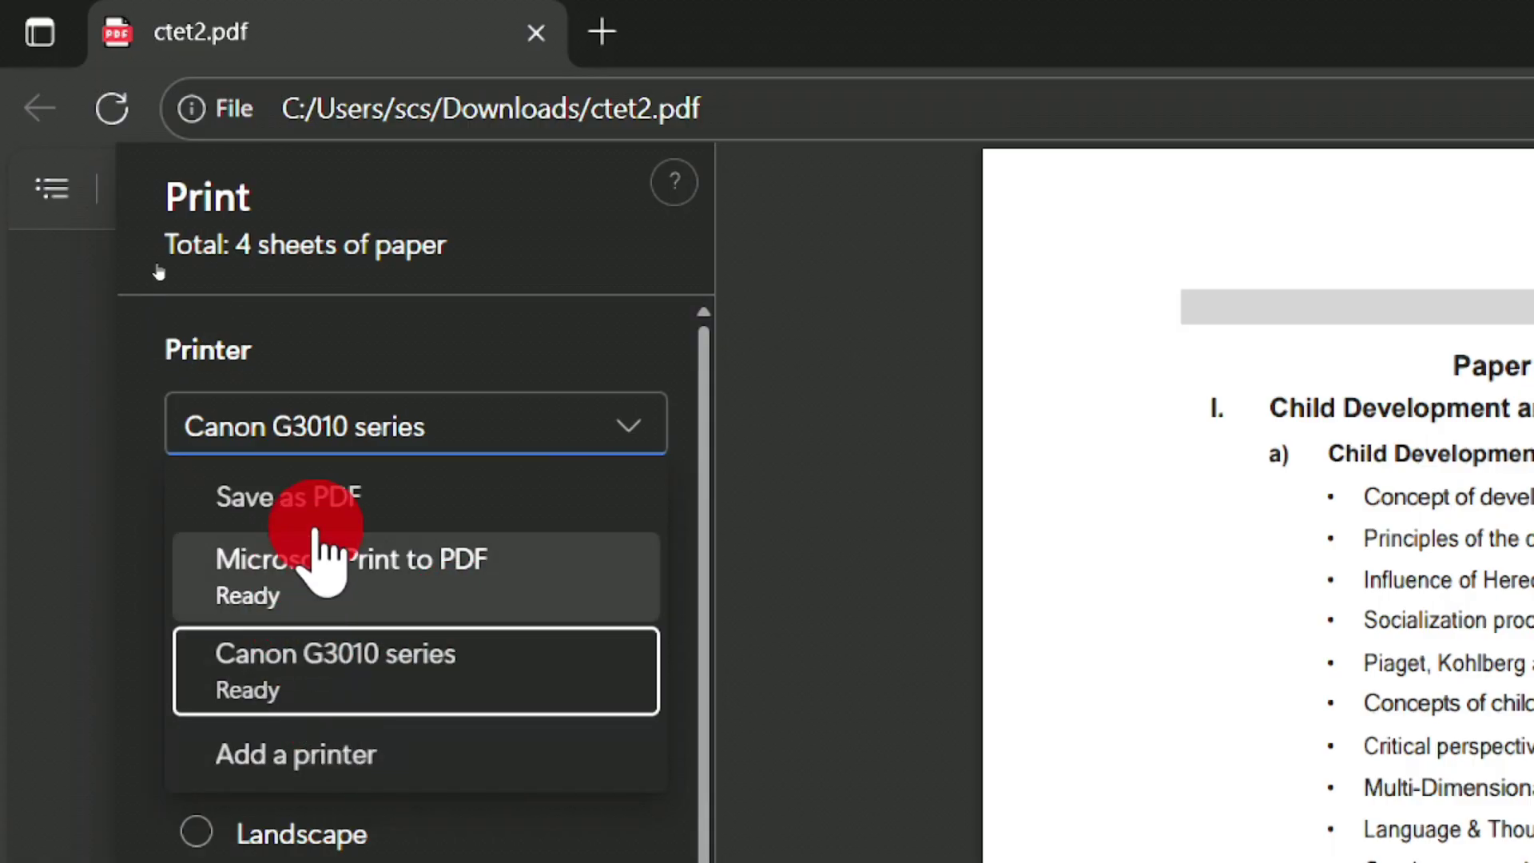
{"action": "scroll", "coordinate": [328, 623], "scroll_direction": "down", "scroll_amount": 2}
{"action": "scroll", "coordinate": [411, 504], "scroll_direction": "up", "scroll_amount": 2}
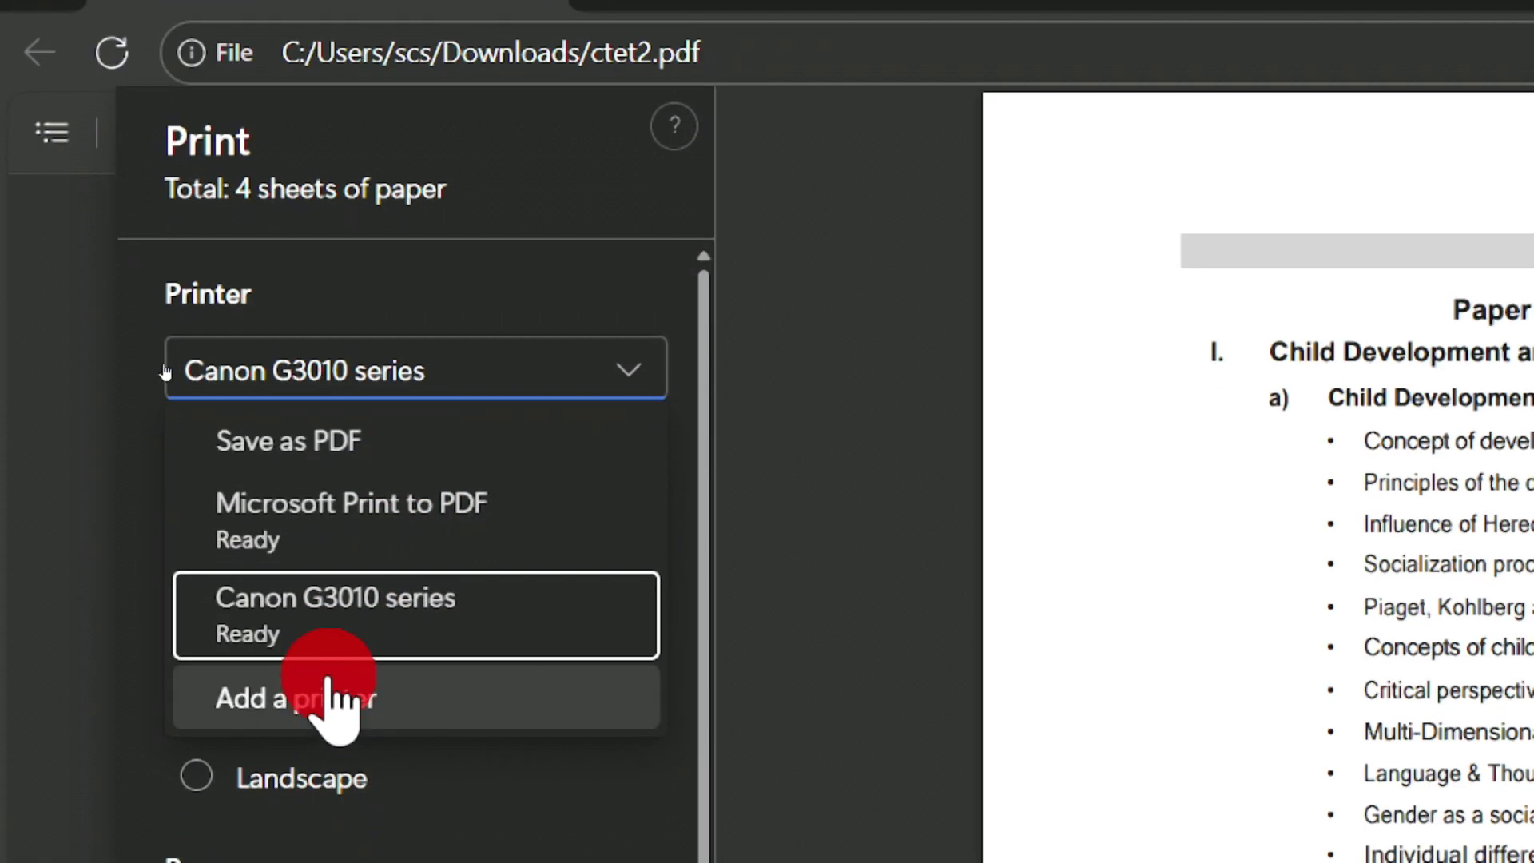
{"action": "left_click", "coordinate": [591, 358]}
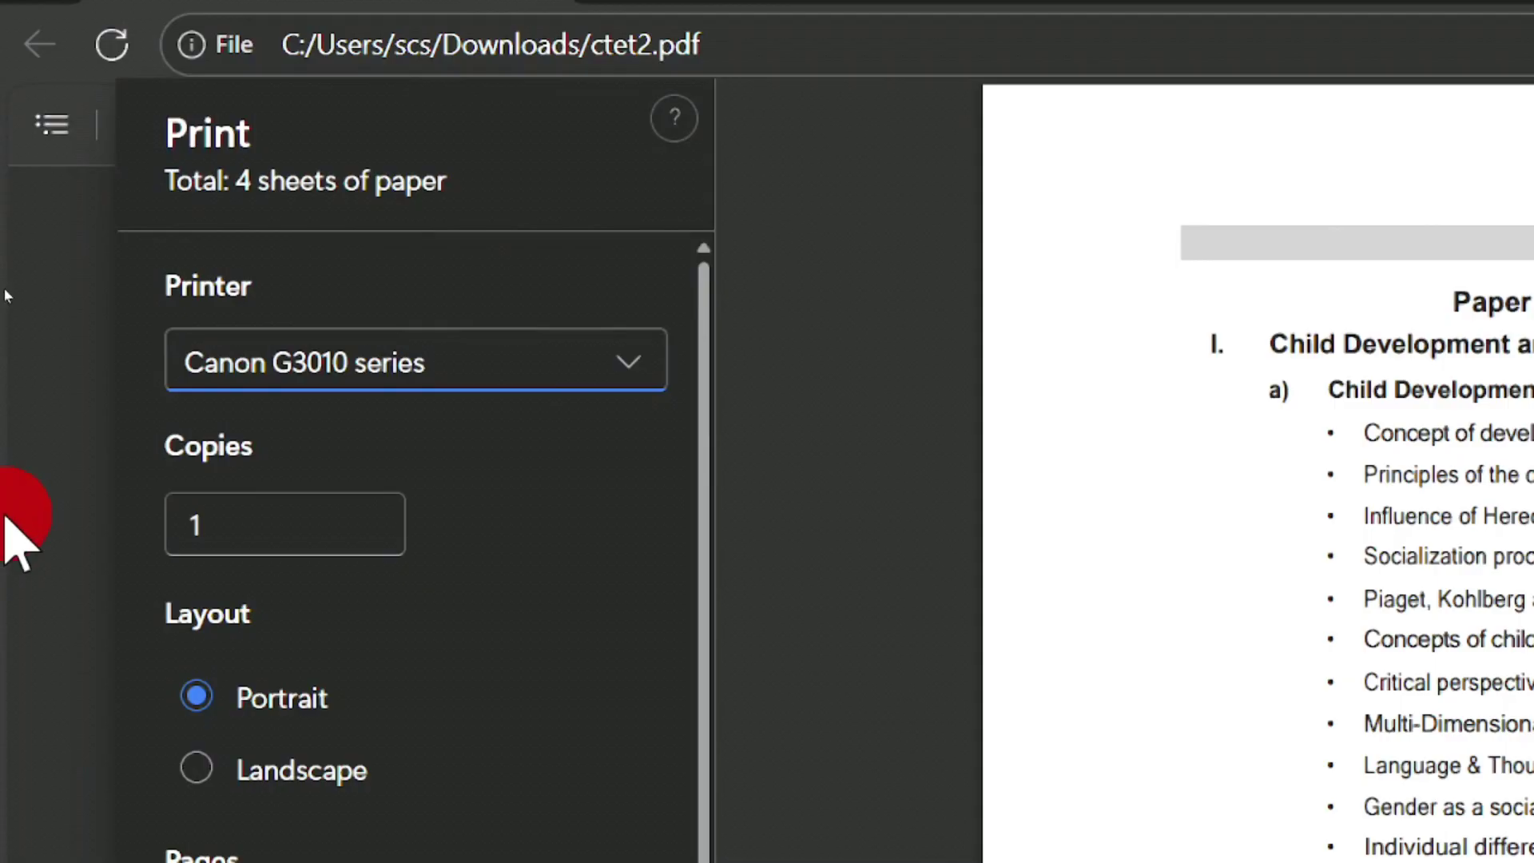
Step: Increase the number of copies to 6
{"action": "left_click", "coordinate": [367, 515]}
{"action": "left_click", "coordinate": [367, 515]}
{"action": "left_click", "coordinate": [368, 516]}
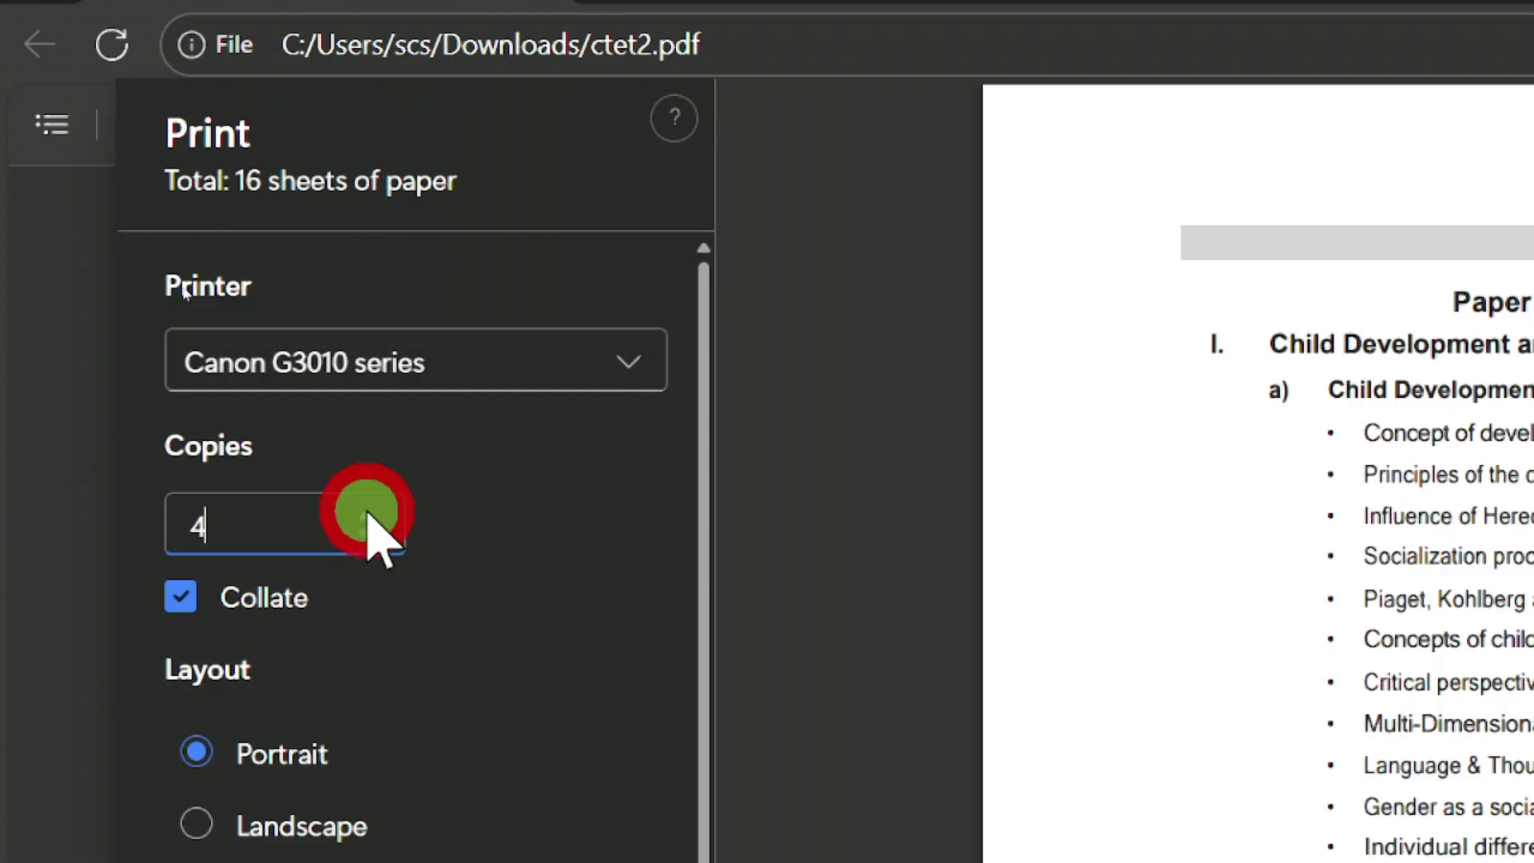
{"action": "left_click", "coordinate": [367, 516]}
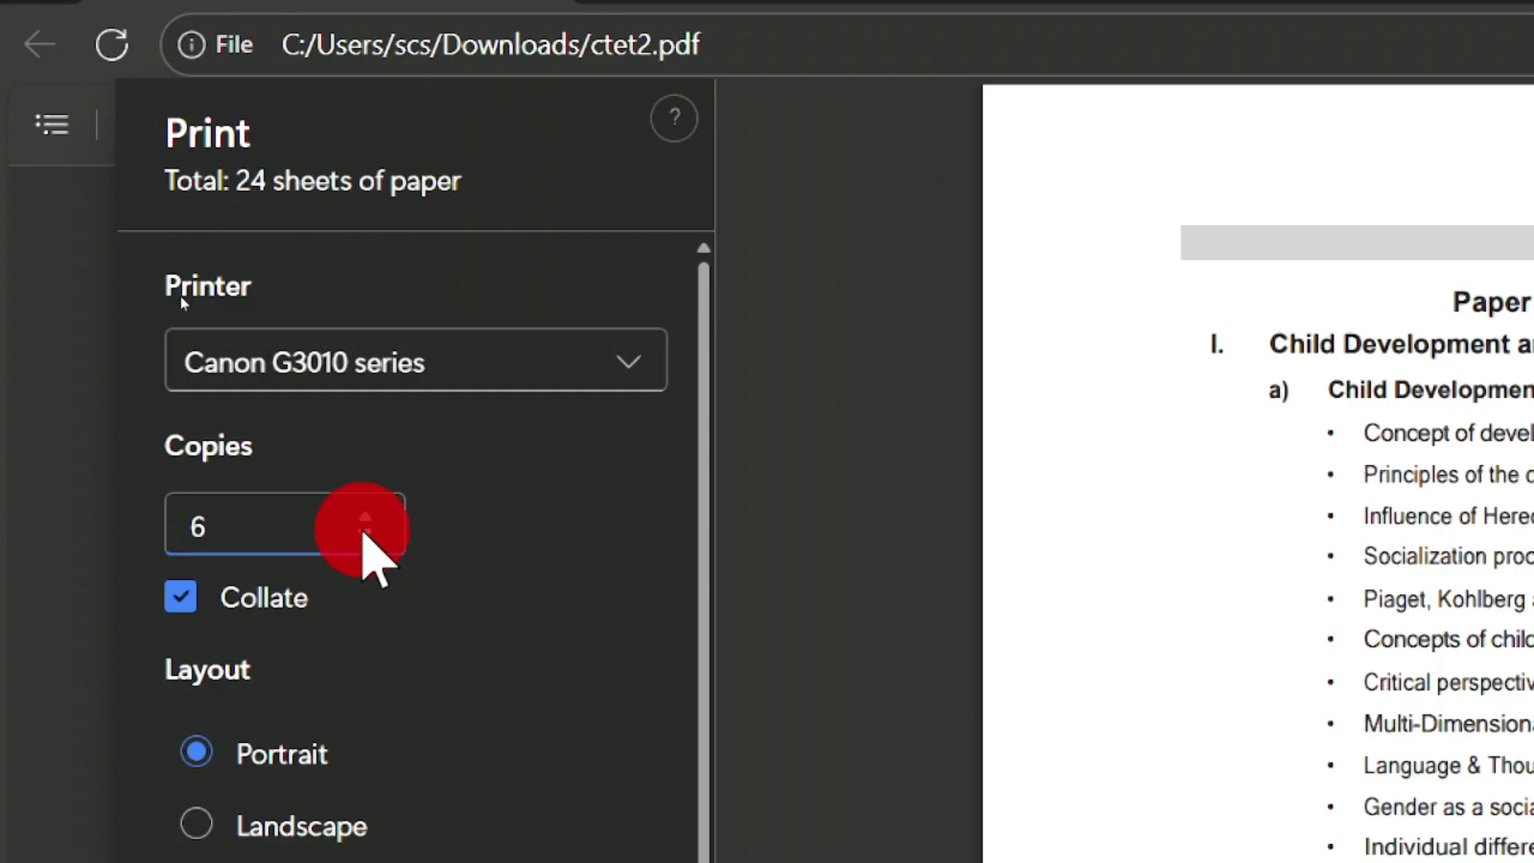
Step: Reduce the number of copies back to 1
{"action": "left_click", "coordinate": [365, 534]}
{"action": "left_click", "coordinate": [365, 534]}
{"action": "left_click", "coordinate": [365, 534]}
{"action": "left_click", "coordinate": [365, 534]}
{"action": "left_click", "coordinate": [365, 534]}
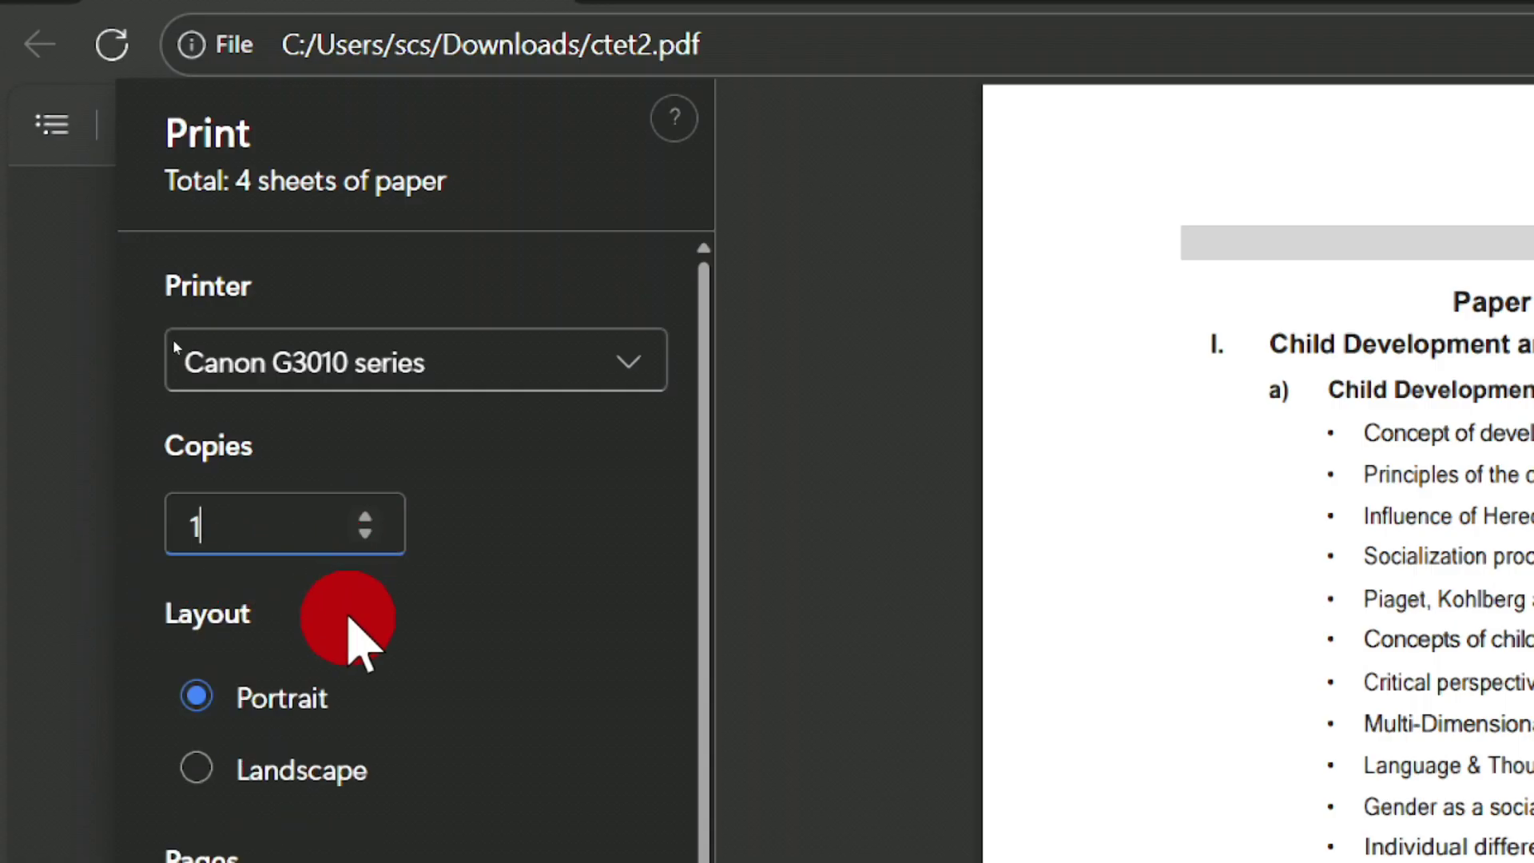
Step: Switch the print layout to Landscape and check the pages in the preview
{"action": "scroll", "coordinate": [371, 703], "scroll_direction": "down", "scroll_amount": 3}
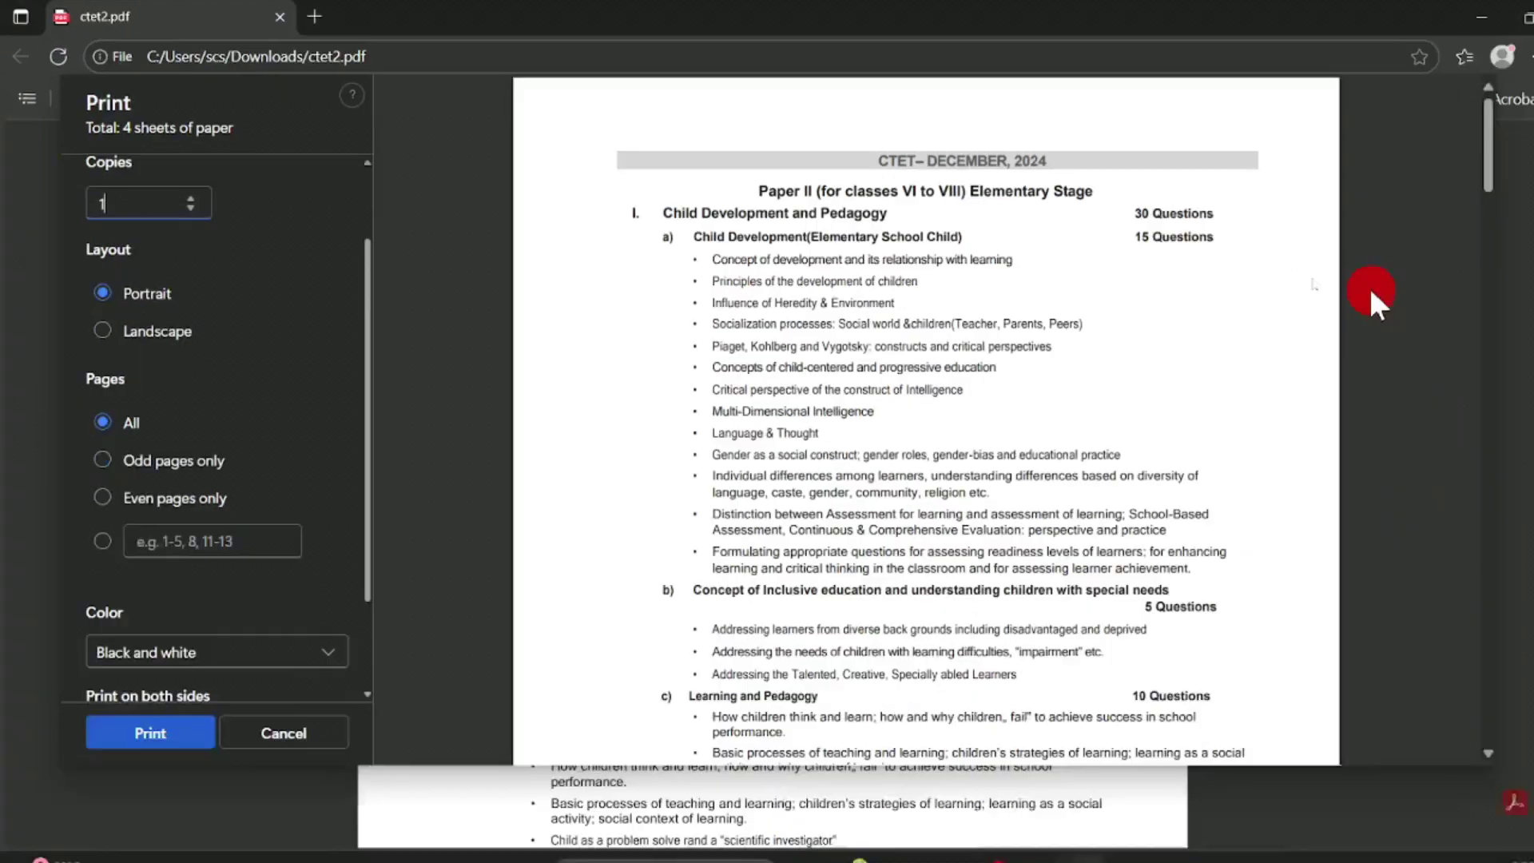
{"action": "scroll", "coordinate": [855, 263], "scroll_direction": "down", "scroll_amount": 10}
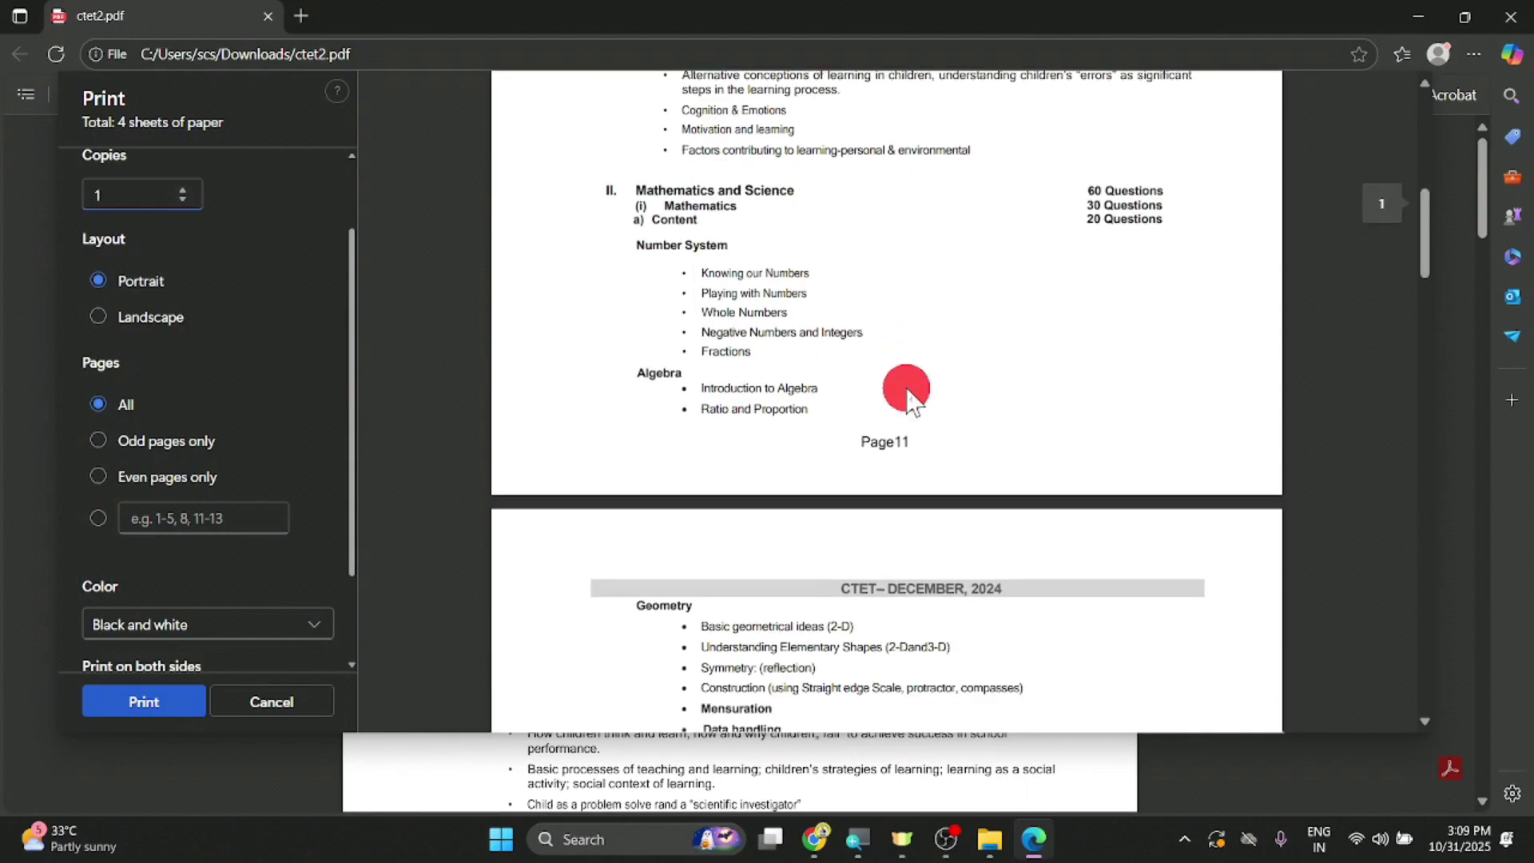
{"action": "scroll", "coordinate": [897, 404], "scroll_direction": "up", "scroll_amount": 10}
{"action": "scroll", "coordinate": [839, 284], "scroll_direction": "down", "scroll_amount": 15}
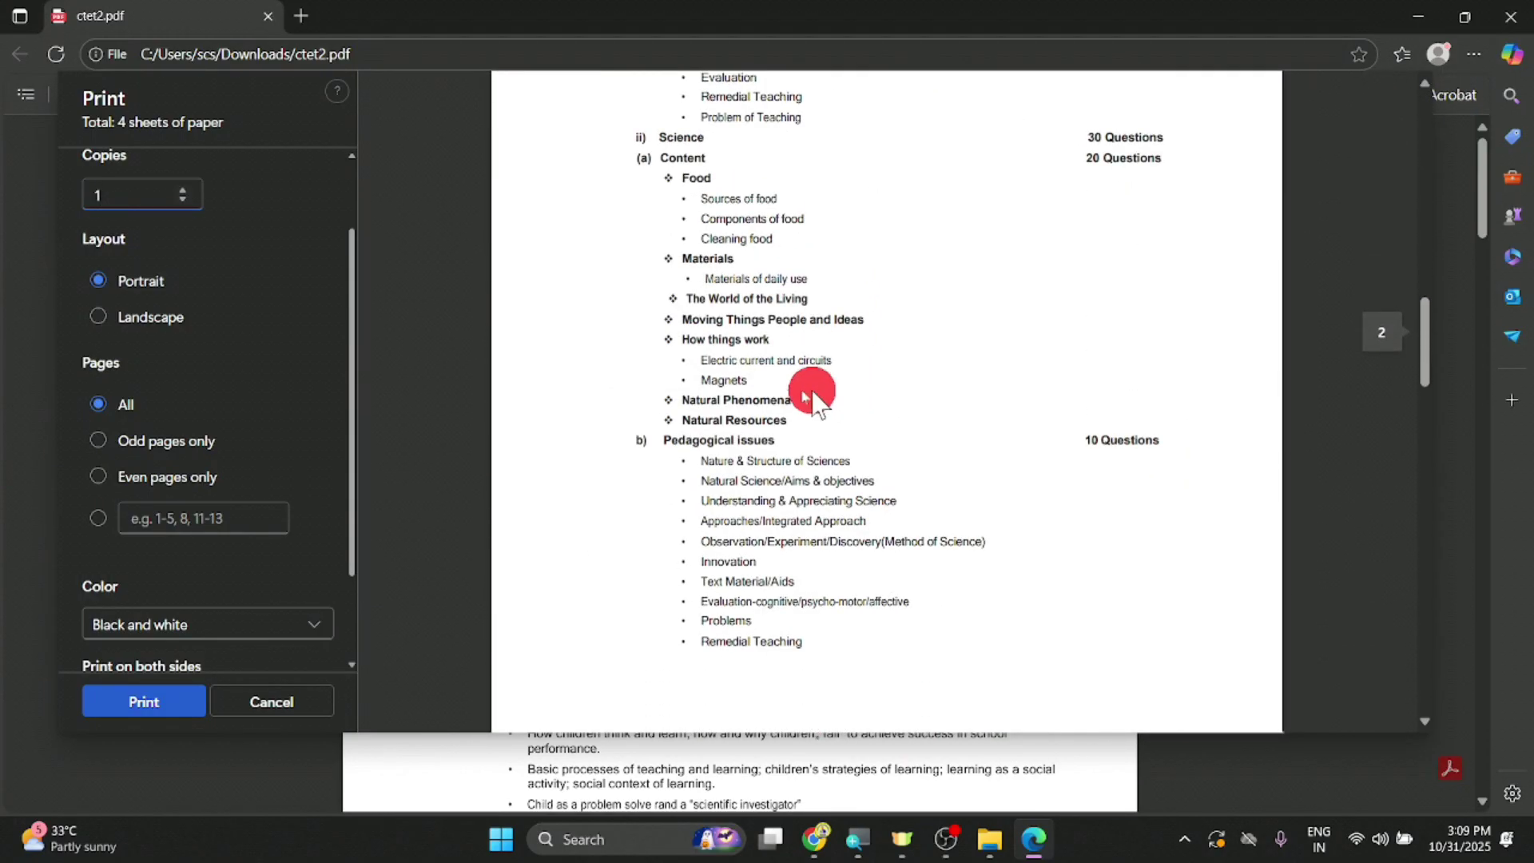
{"action": "left_click", "coordinate": [99, 318]}
{"action": "scroll", "coordinate": [1026, 255], "scroll_direction": "down", "scroll_amount": 5}
{"action": "scroll", "coordinate": [1029, 263], "scroll_direction": "up", "scroll_amount": 12}
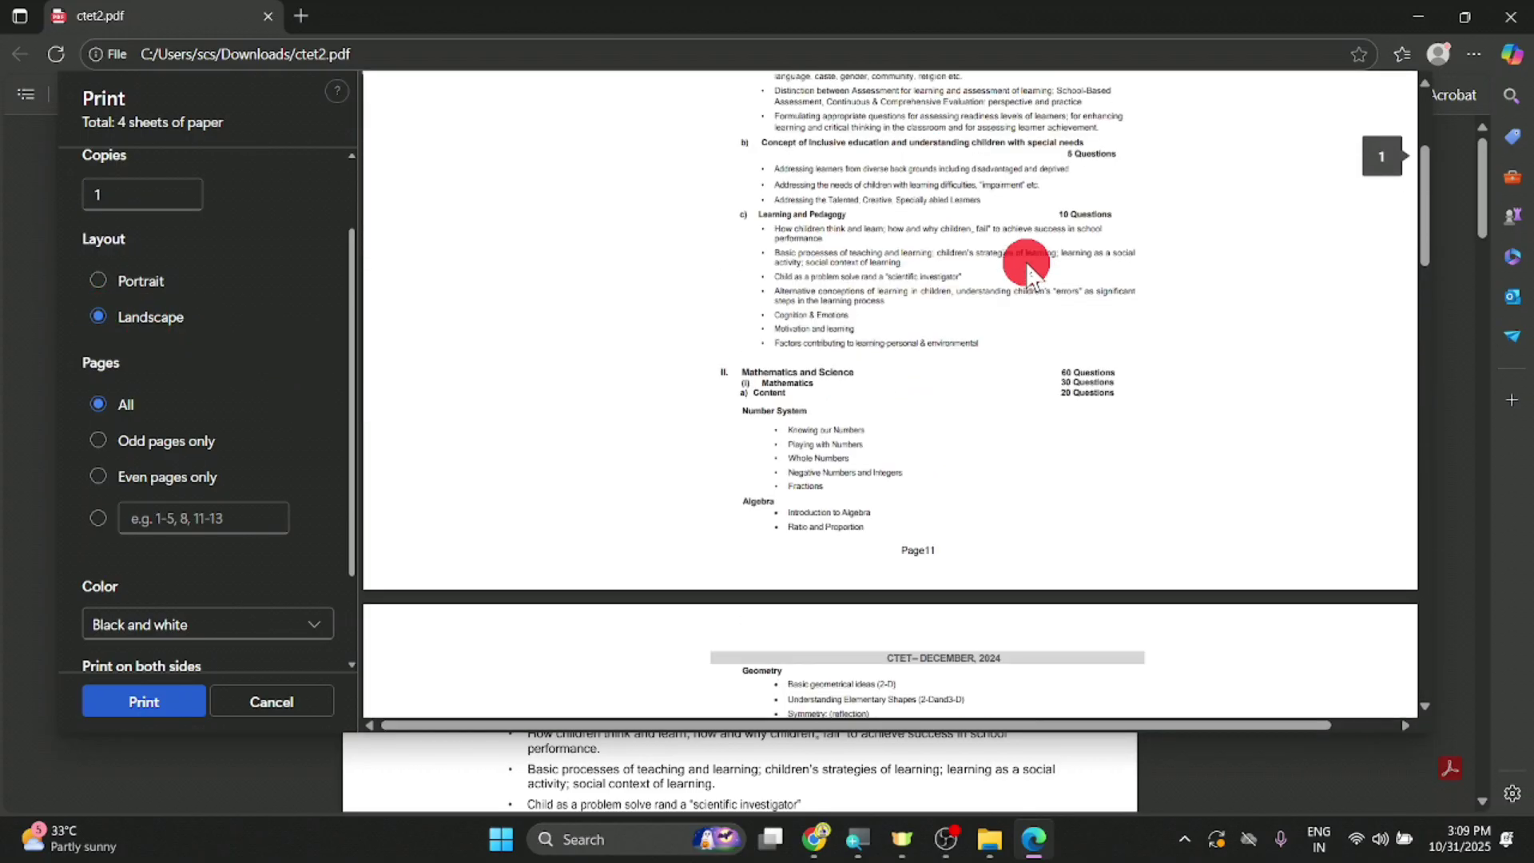
{"action": "scroll", "coordinate": [1031, 276], "scroll_direction": "up", "scroll_amount": 3}
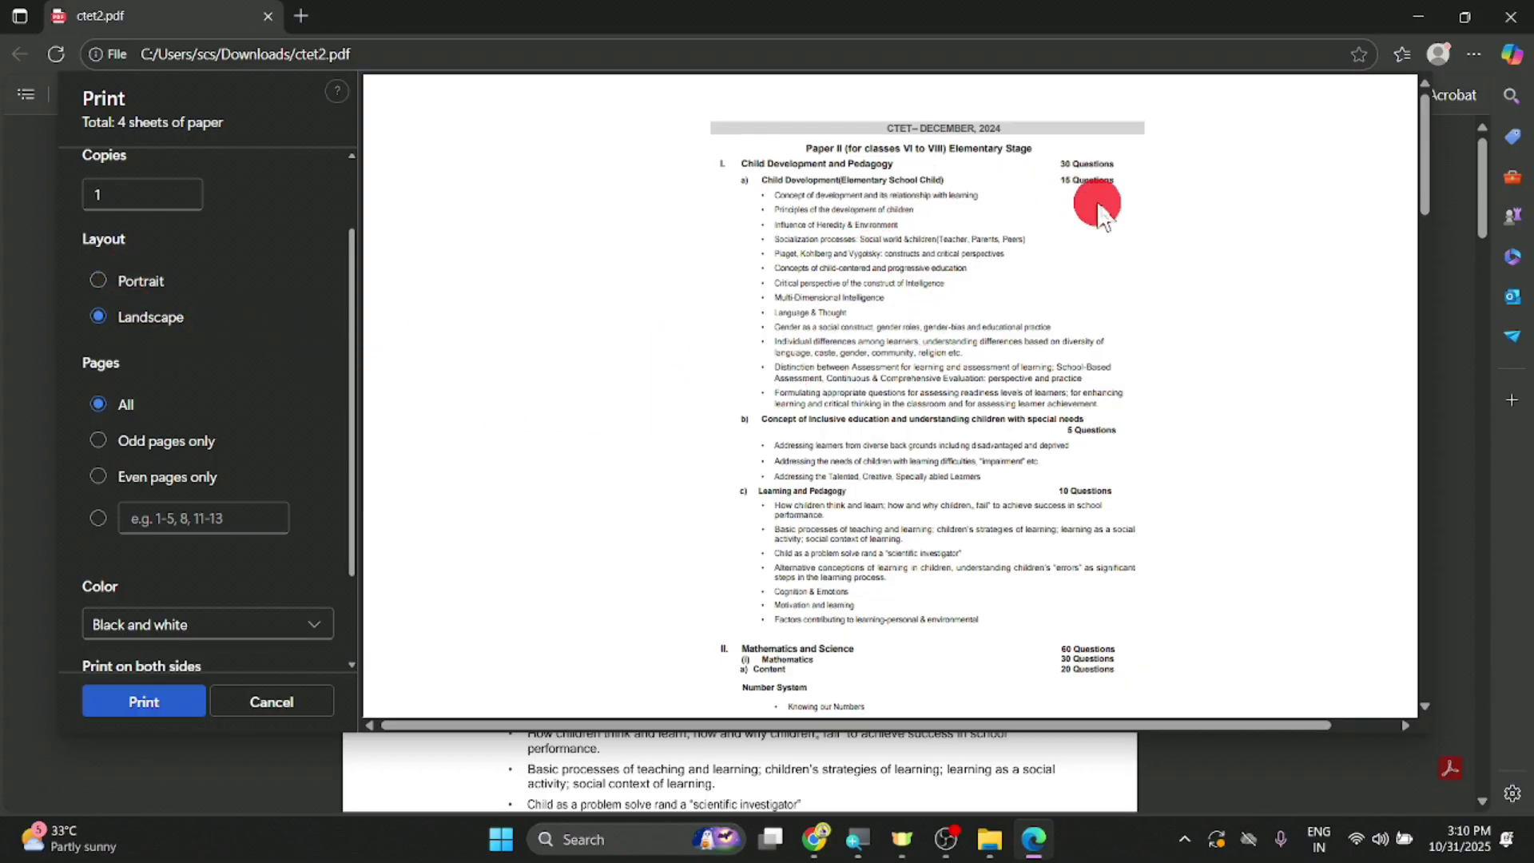
{"action": "scroll", "coordinate": [1119, 279], "scroll_direction": "down", "scroll_amount": 5}
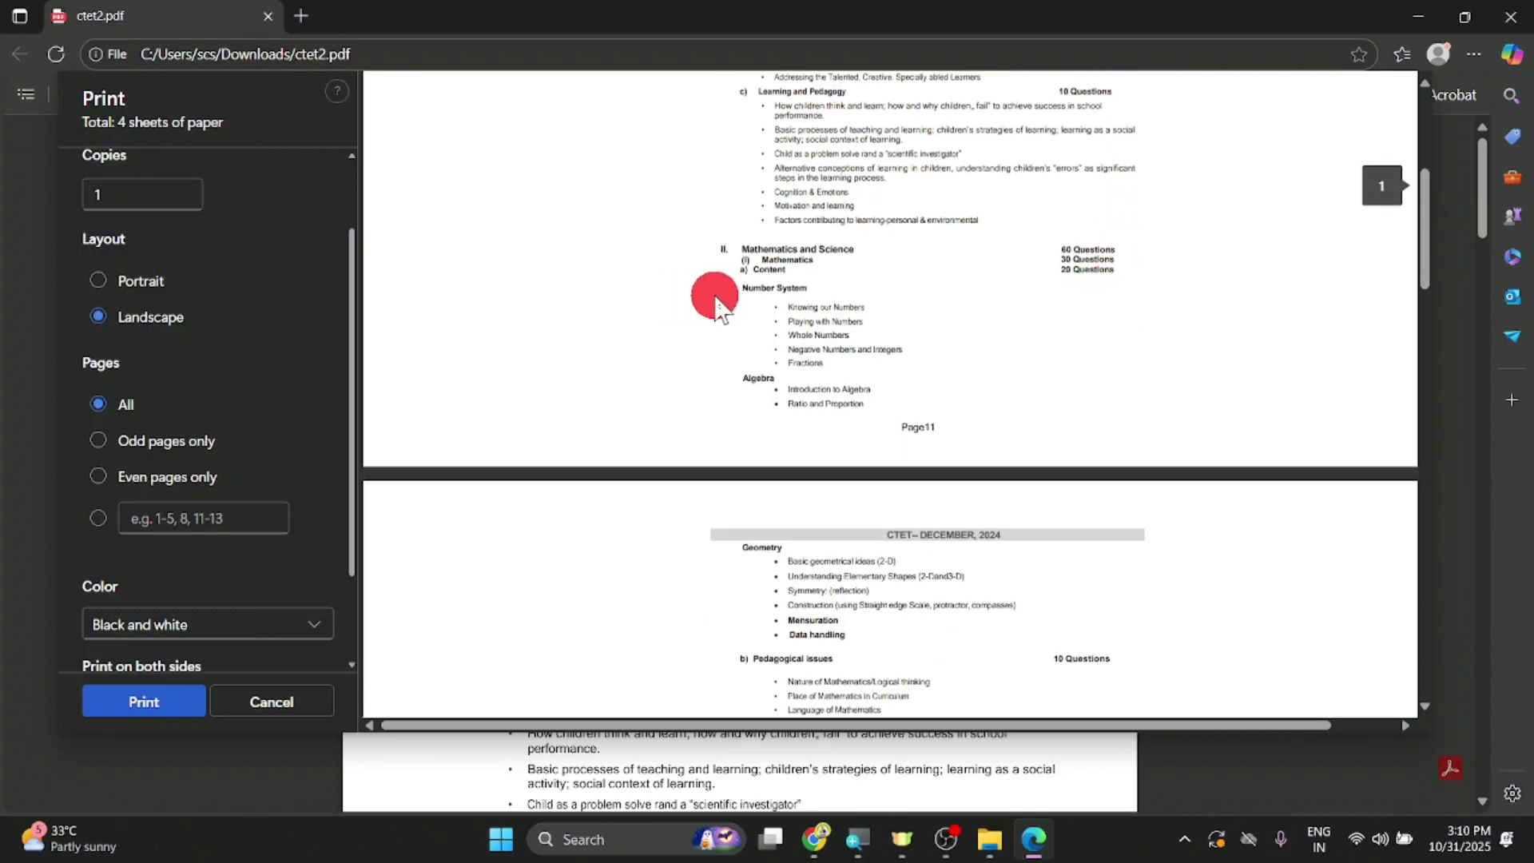
{"action": "scroll", "coordinate": [708, 301], "scroll_direction": "up", "scroll_amount": 2}
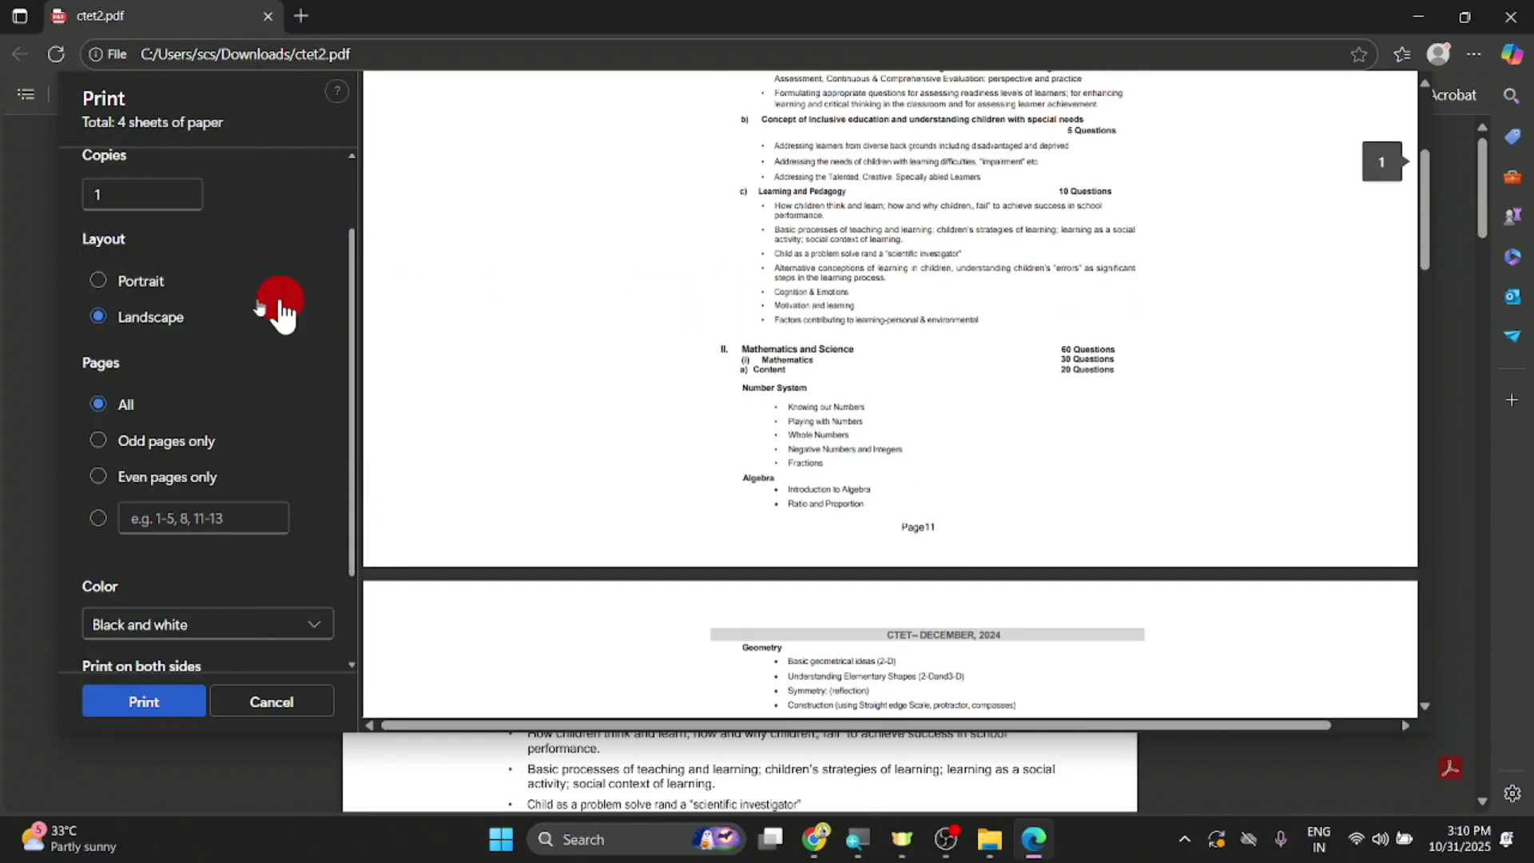
Step: Return the print layout to Portrait and check the pages in the preview
{"action": "left_click", "coordinate": [99, 281]}
{"action": "scroll", "coordinate": [688, 304], "scroll_direction": "down", "scroll_amount": 3}
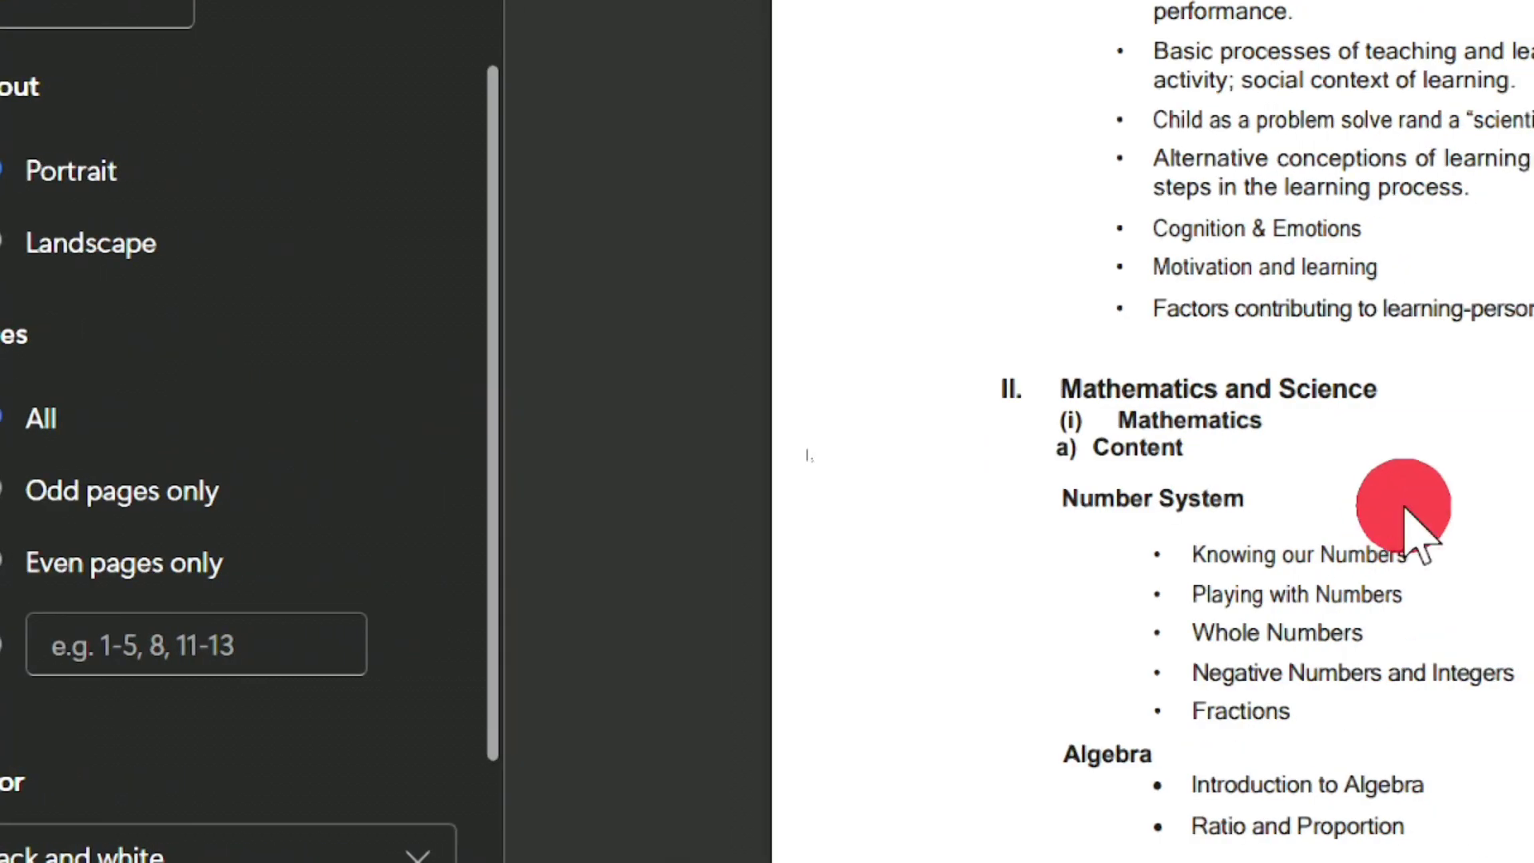
{"action": "scroll", "coordinate": [1270, 137], "scroll_direction": "down", "scroll_amount": 10}
{"action": "scroll", "coordinate": [1311, 674], "scroll_direction": "up", "scroll_amount": 15}
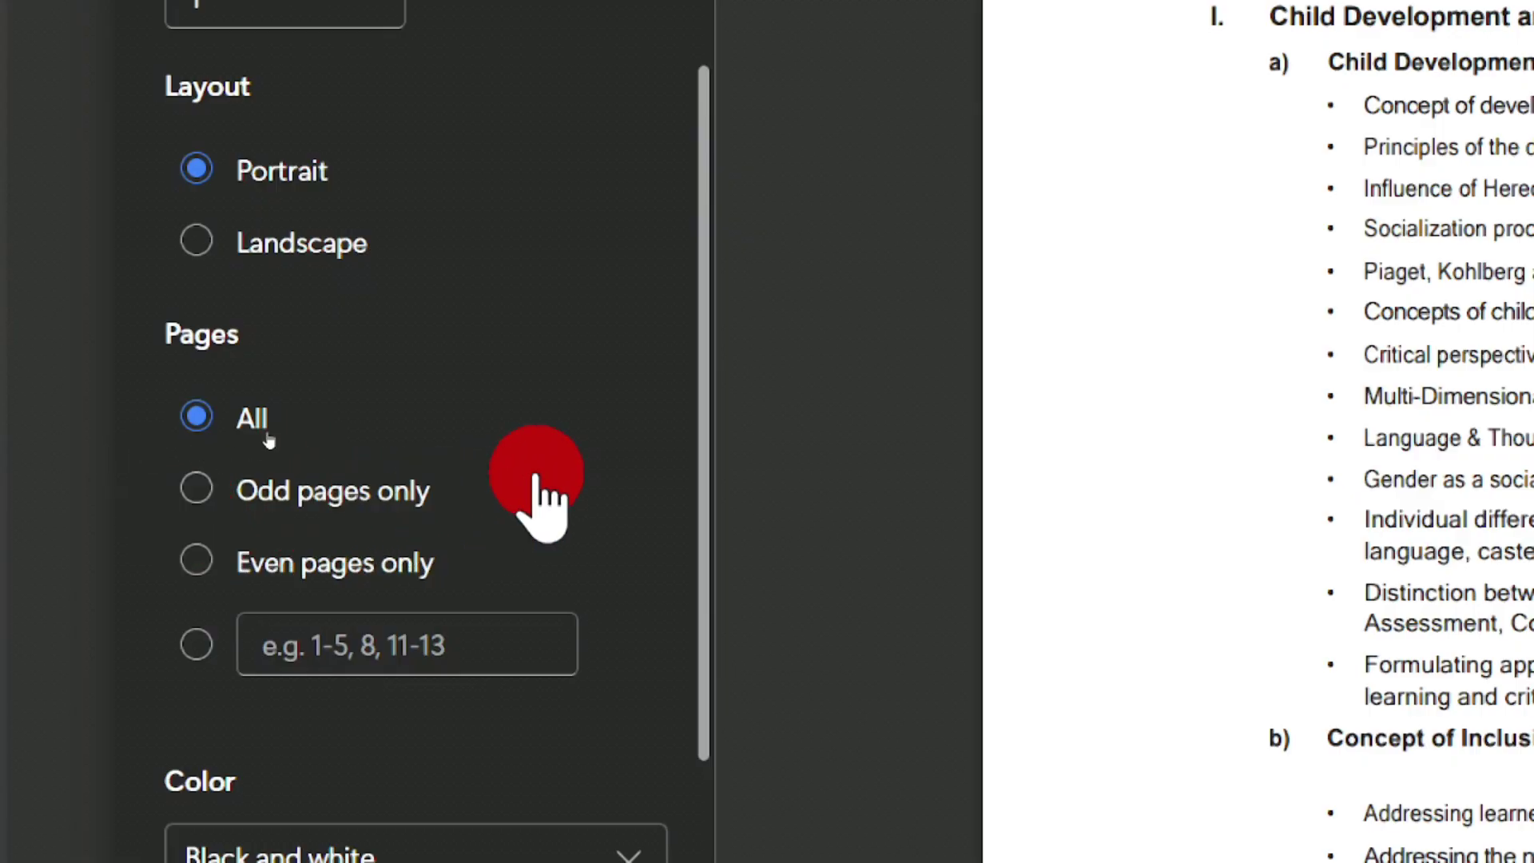
Step: Restrict printing to odd pages only and check the previewed pages
{"action": "left_click", "coordinate": [197, 490]}
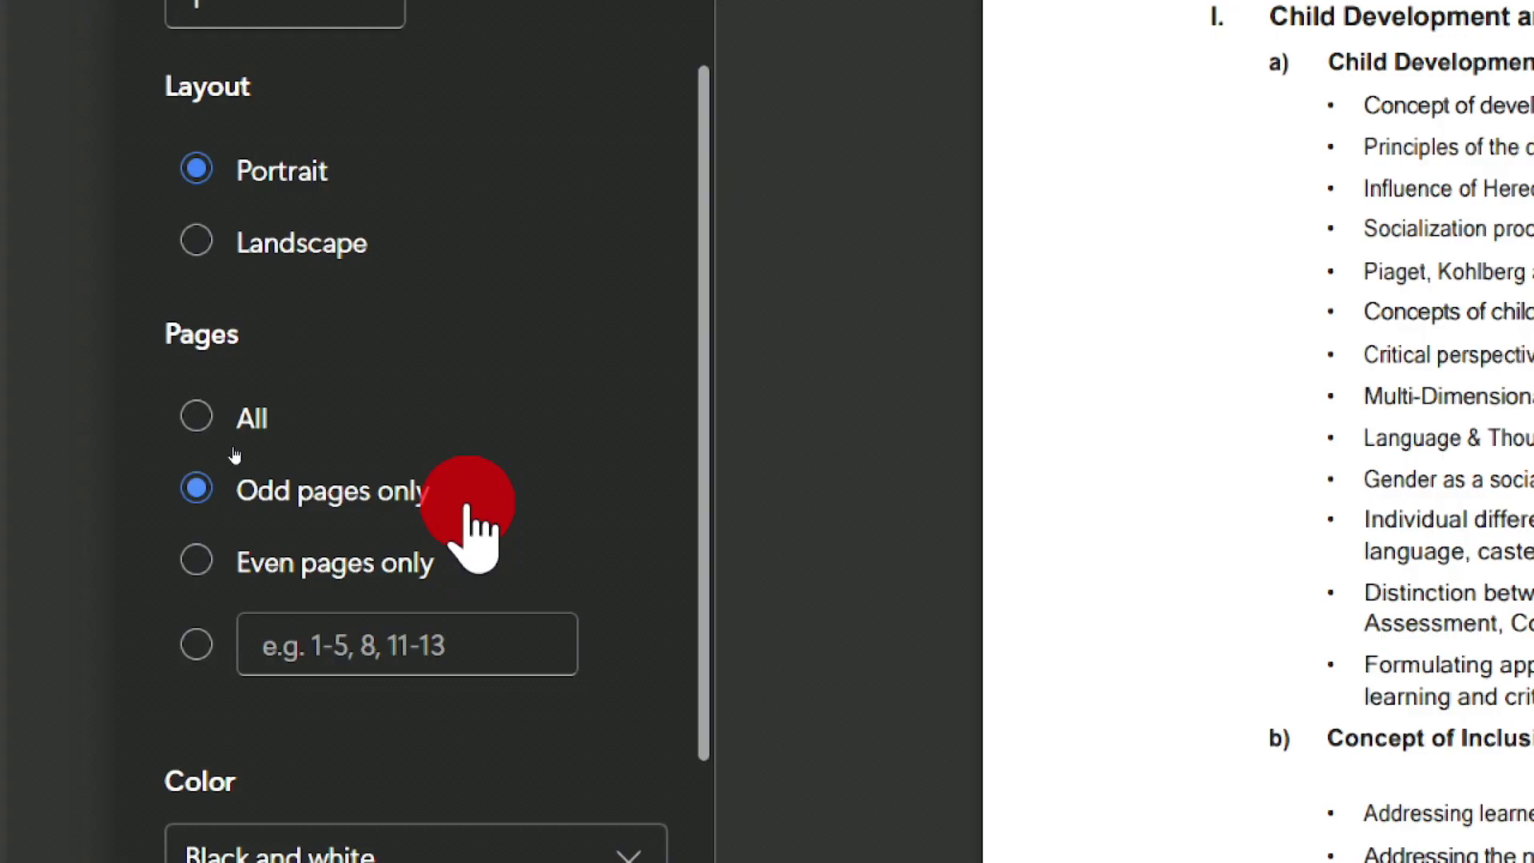
{"action": "scroll", "coordinate": [1470, 336], "scroll_direction": "down", "scroll_amount": 5}
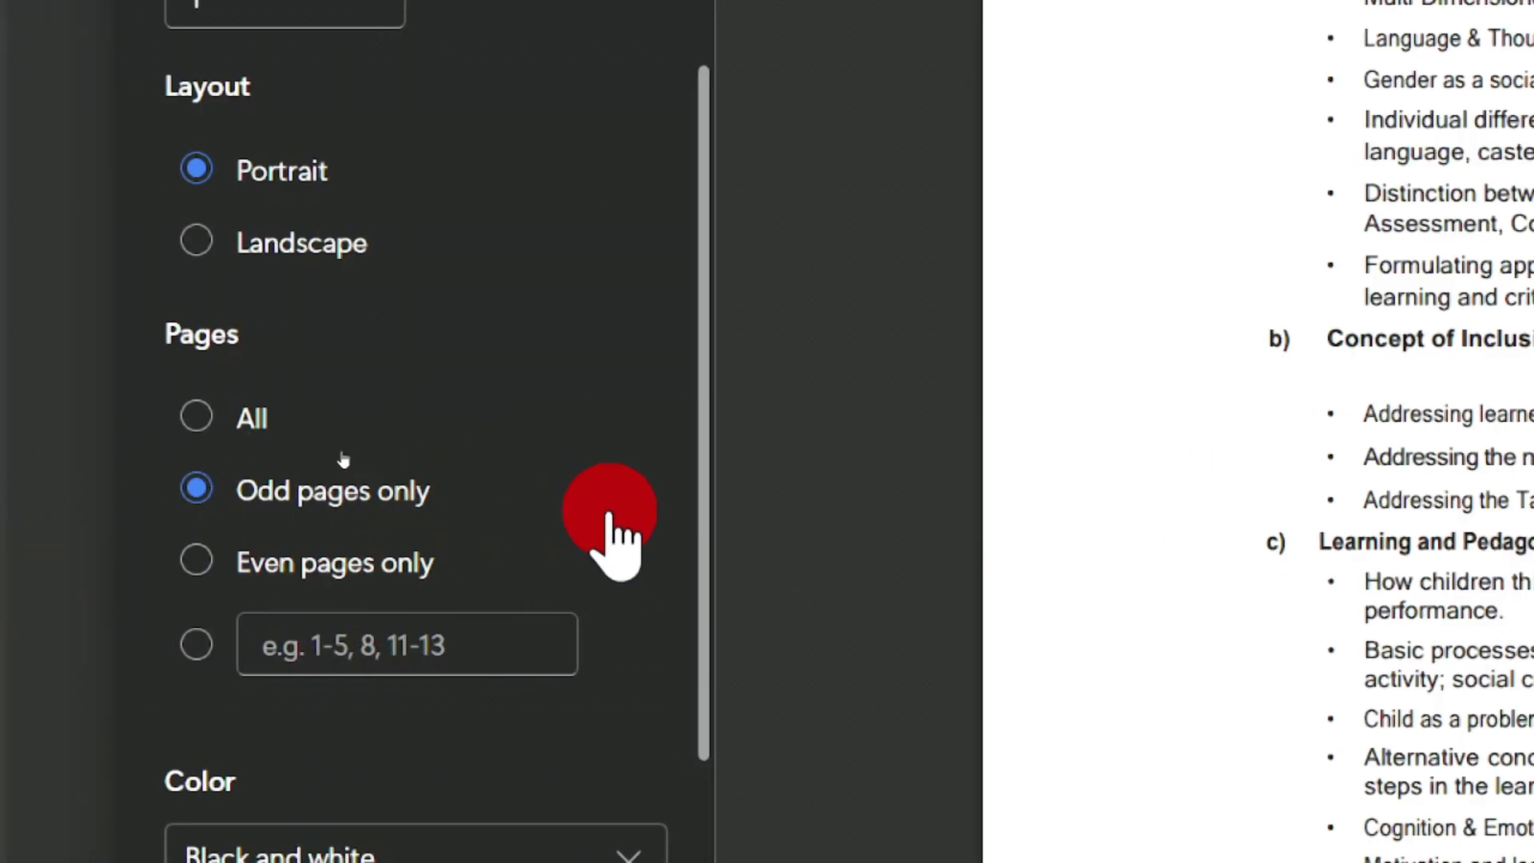
{"action": "scroll", "coordinate": [1353, 288], "scroll_direction": "up", "scroll_amount": 1}
{"action": "scroll", "coordinate": [1358, 200], "scroll_direction": "down", "scroll_amount": 15}
{"action": "scroll", "coordinate": [1336, 385], "scroll_direction": "down", "scroll_amount": 2}
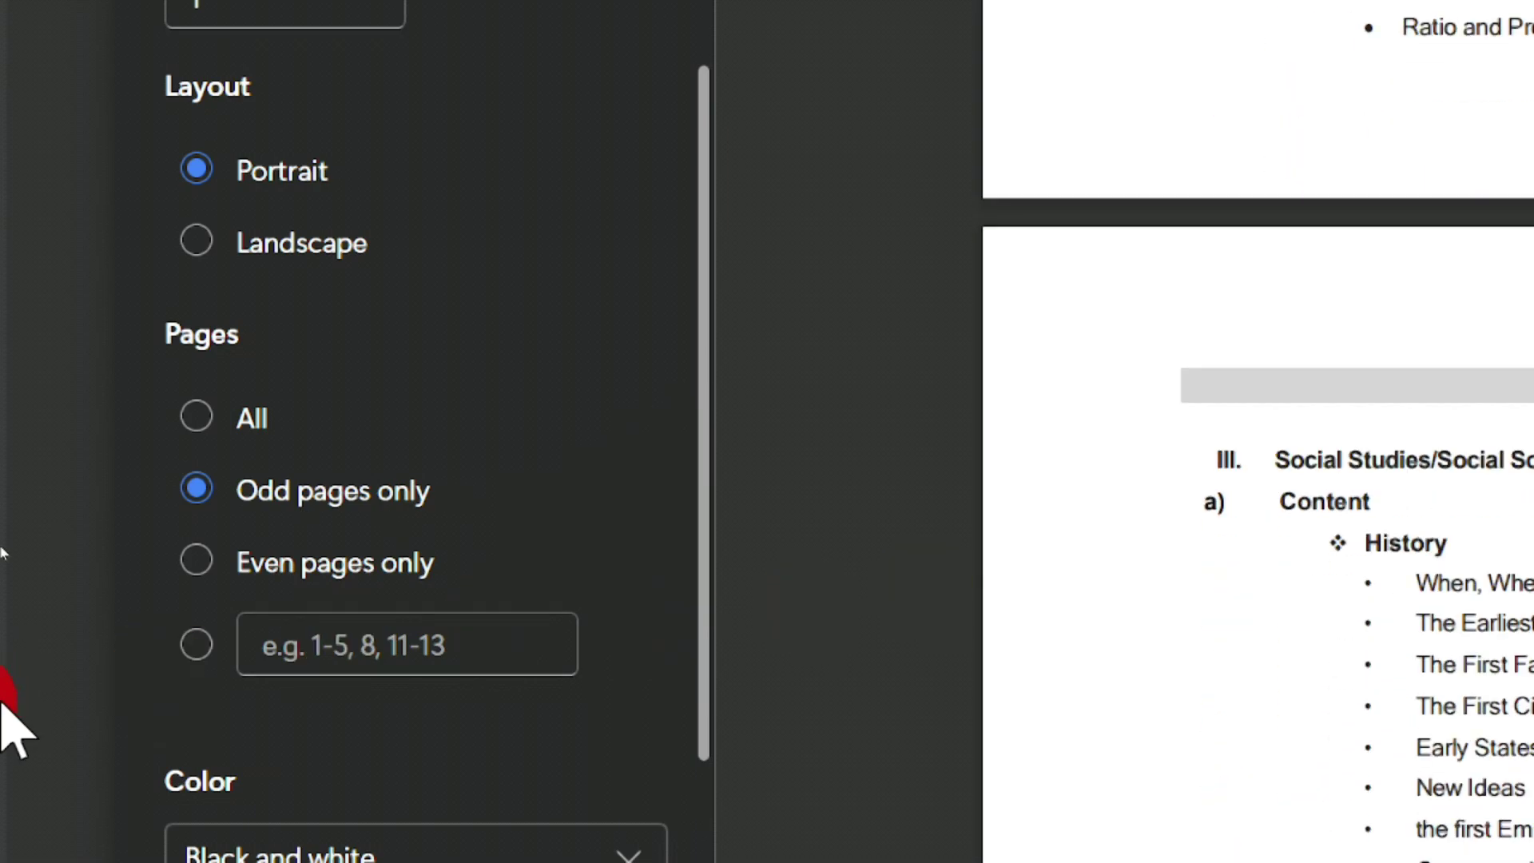
Step: Set a custom page range of 1,3 for printing and check the previewed pages
{"action": "left_click", "coordinate": [190, 425]}
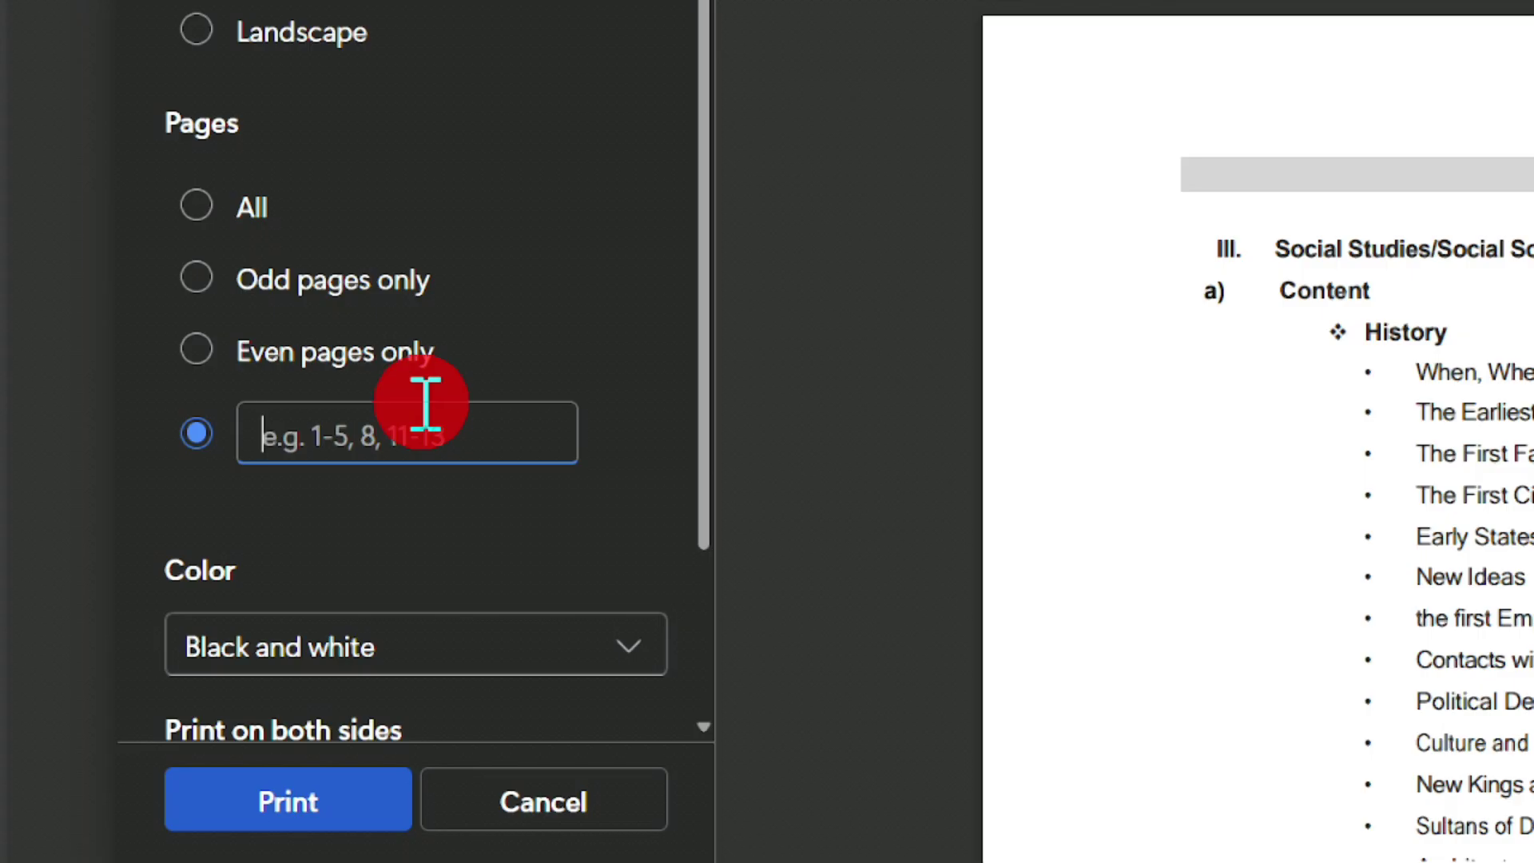
{"action": "type", "text": "1"}
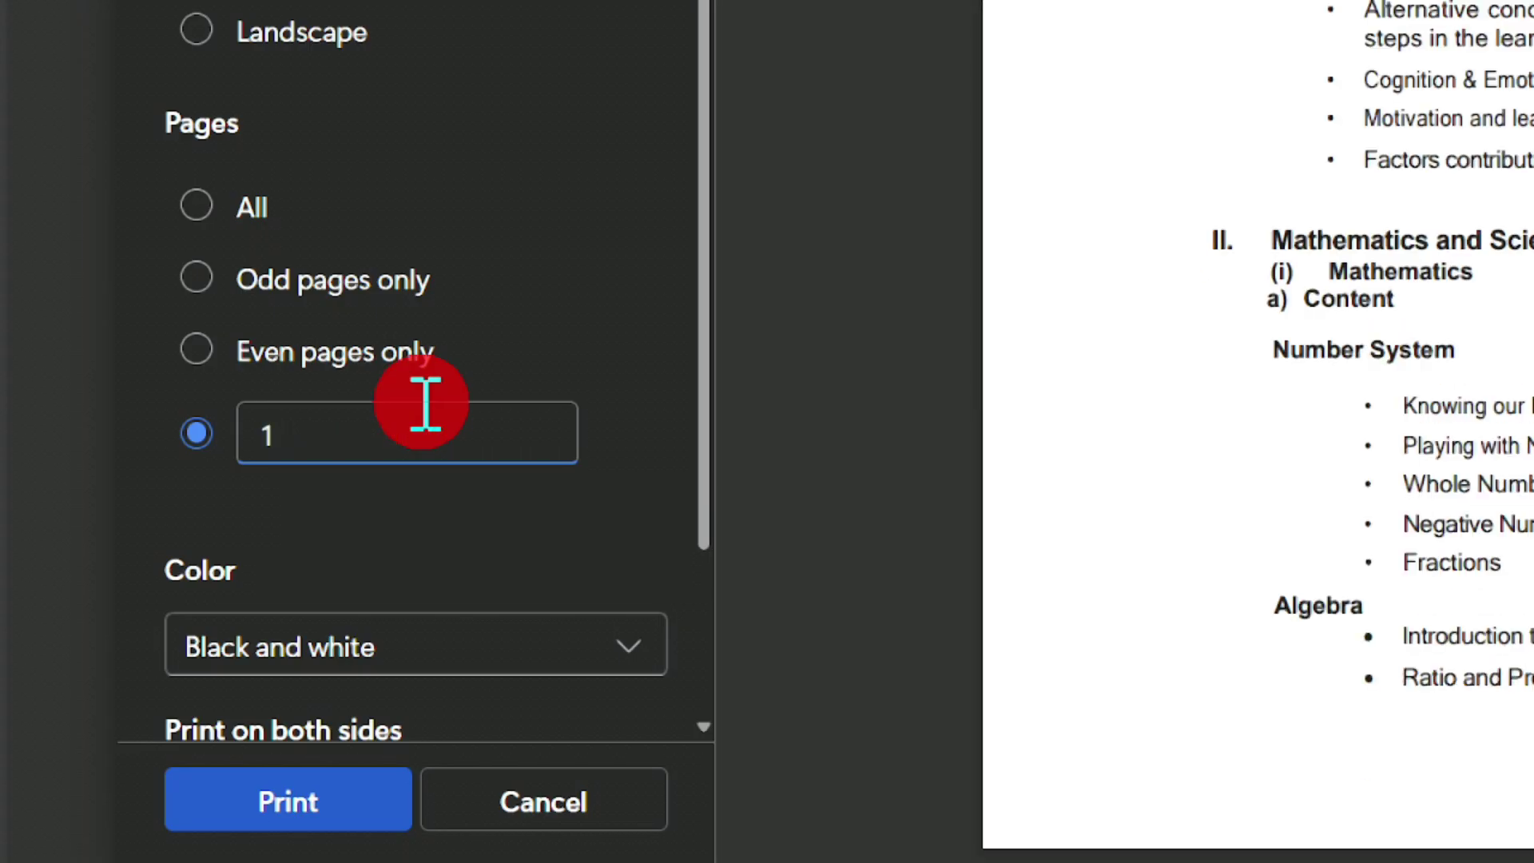
{"action": "type", "text": ","}
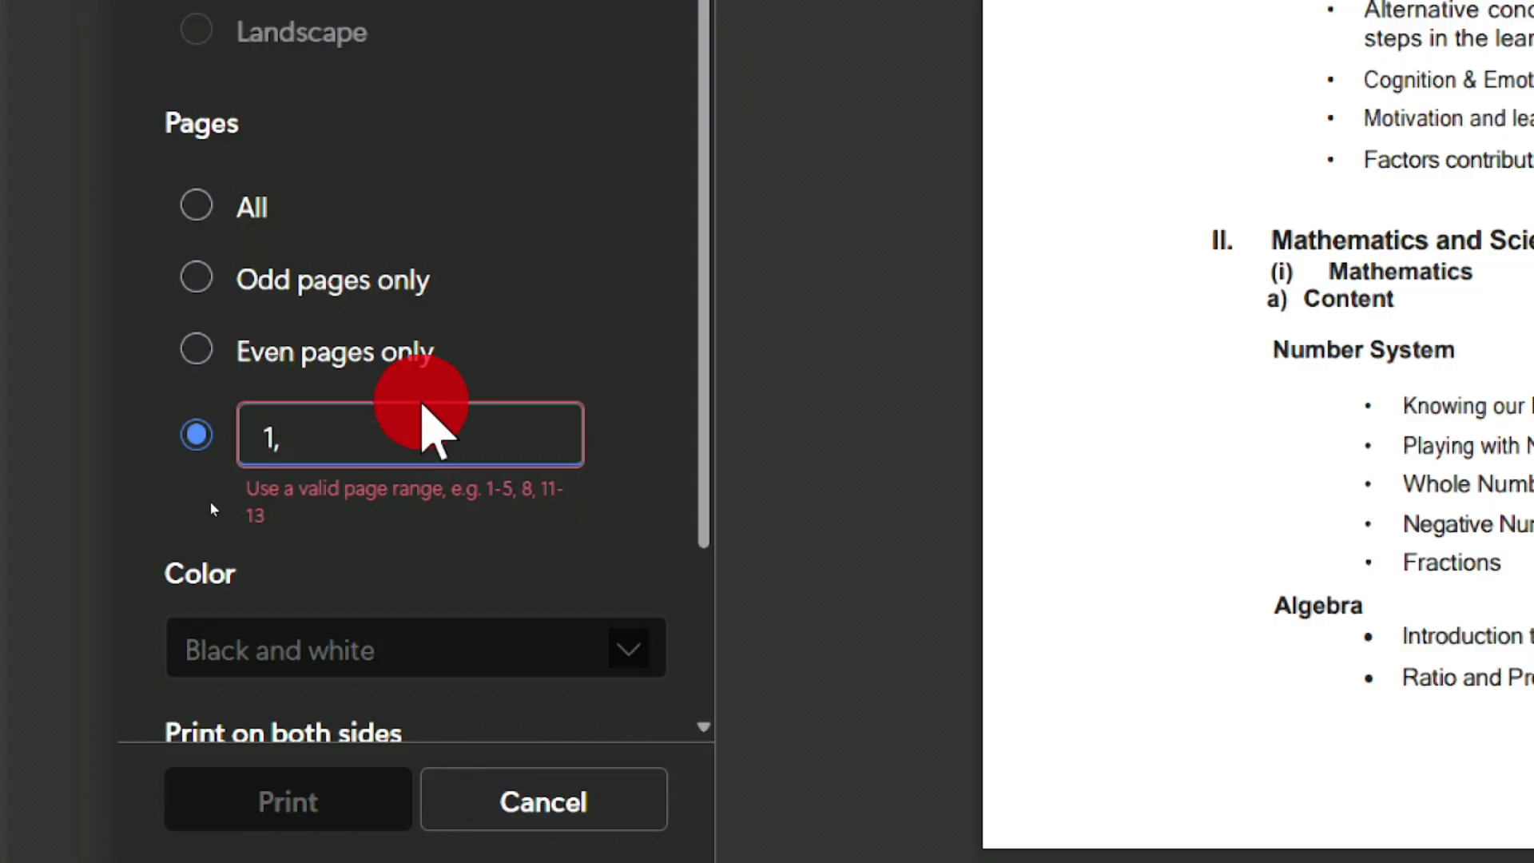
{"action": "type", "text": "3"}
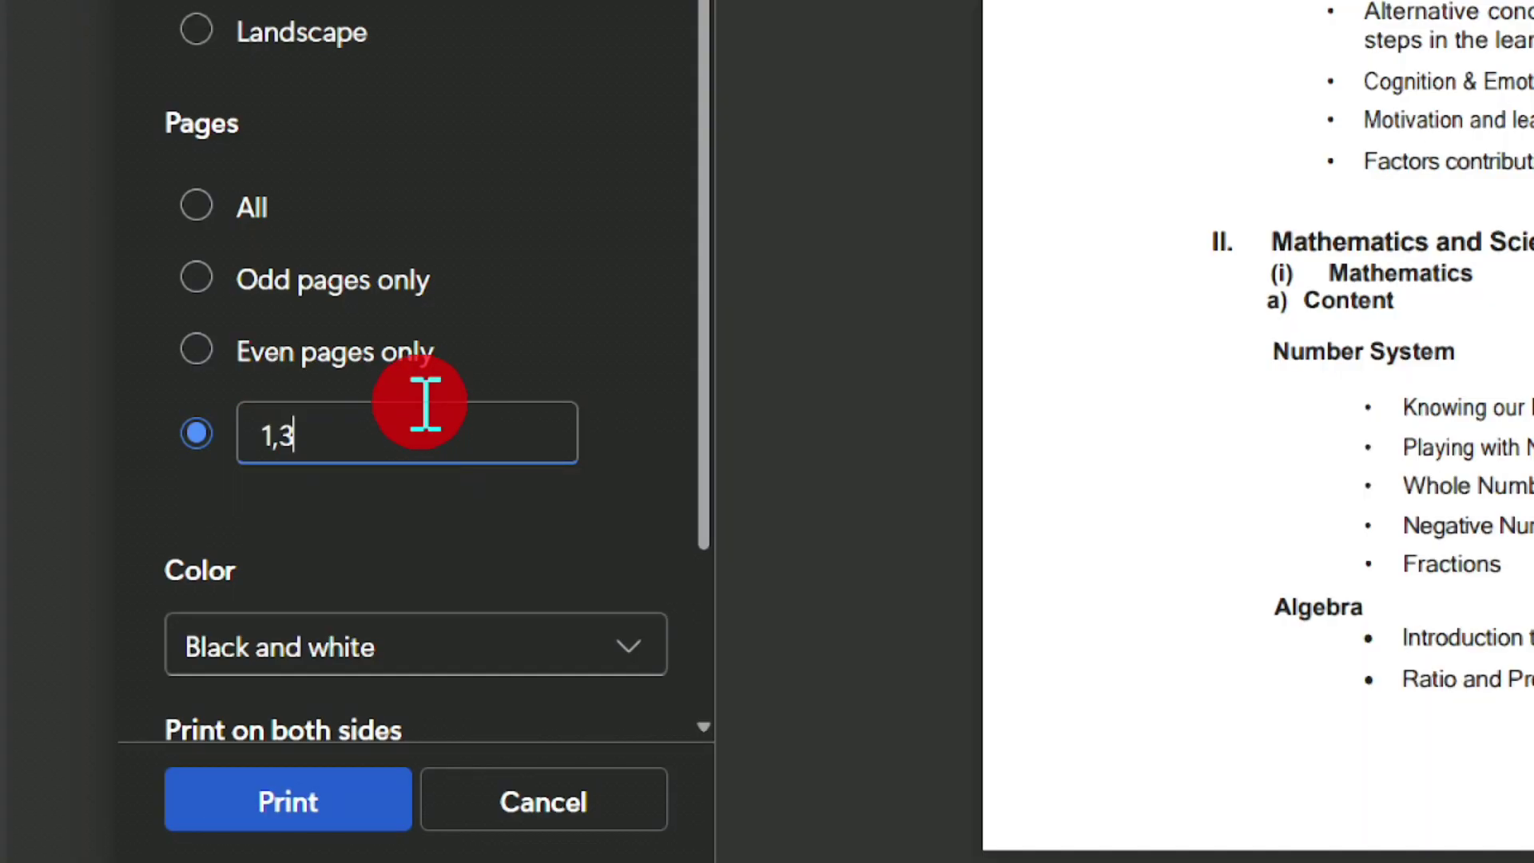
{"action": "scroll", "coordinate": [1276, 460], "scroll_direction": "up", "scroll_amount": 5}
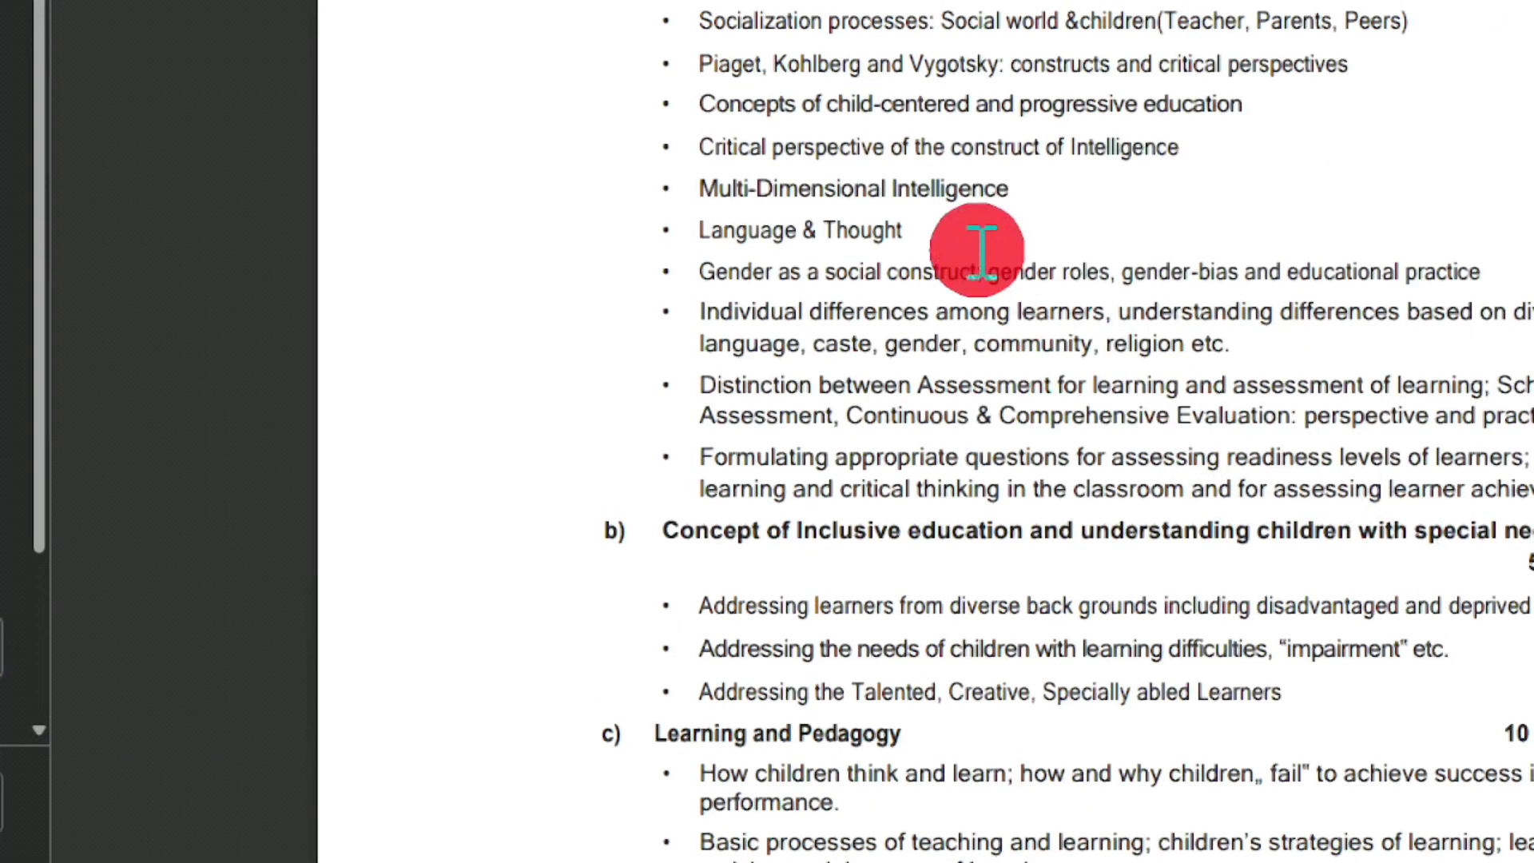
{"action": "scroll", "coordinate": [981, 252], "scroll_direction": "down", "scroll_amount": 10}
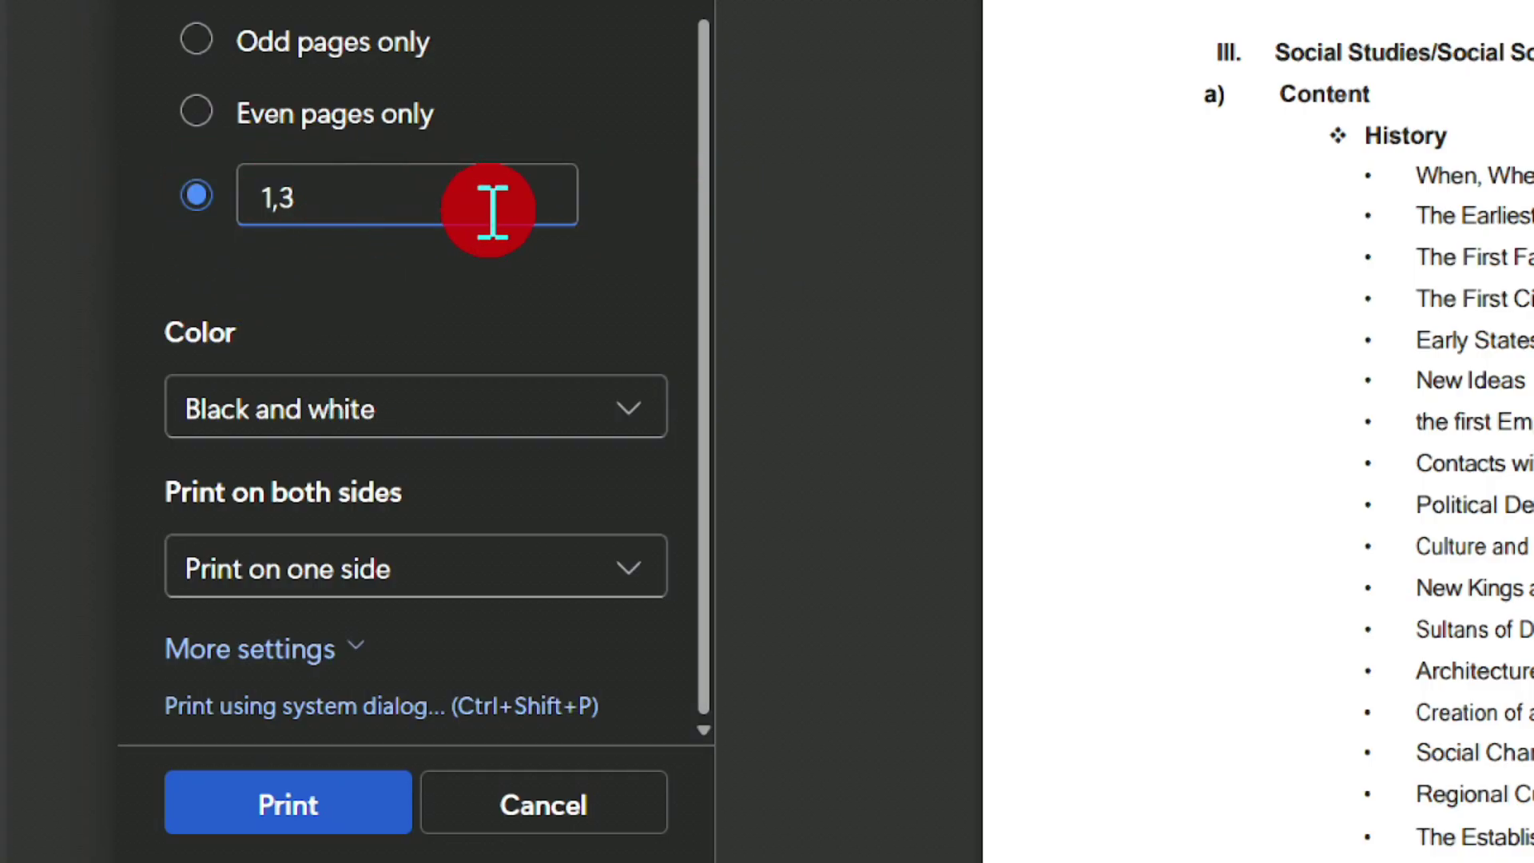
{"action": "scroll", "coordinate": [559, 232], "scroll_direction": "up", "scroll_amount": 3}
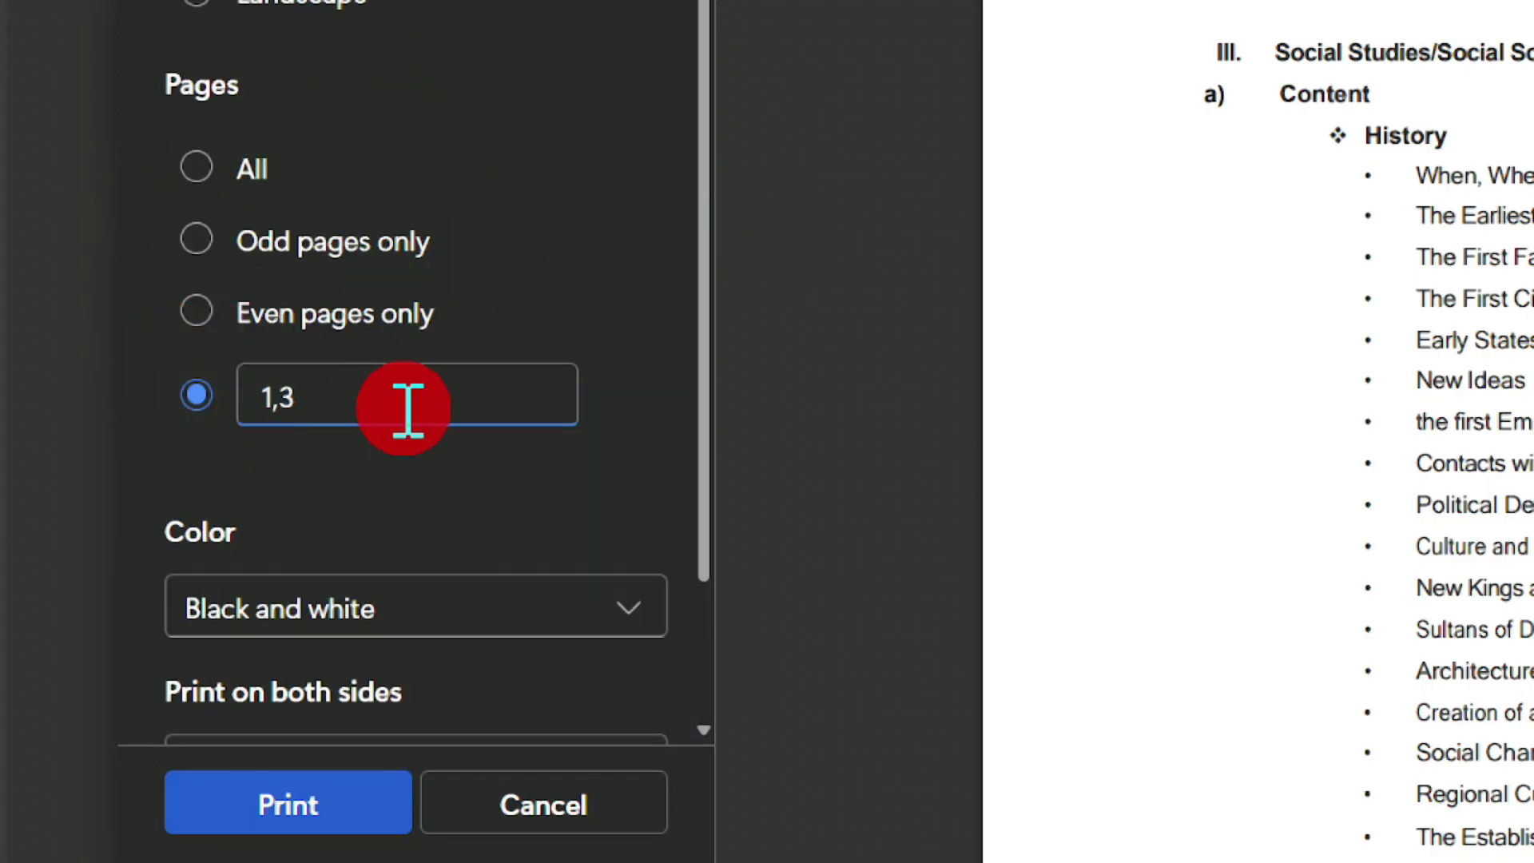
Step: Set the page selection back to All
{"action": "left_click", "coordinate": [196, 169]}
{"action": "scroll", "coordinate": [611, 483], "scroll_direction": "down", "scroll_amount": 3}
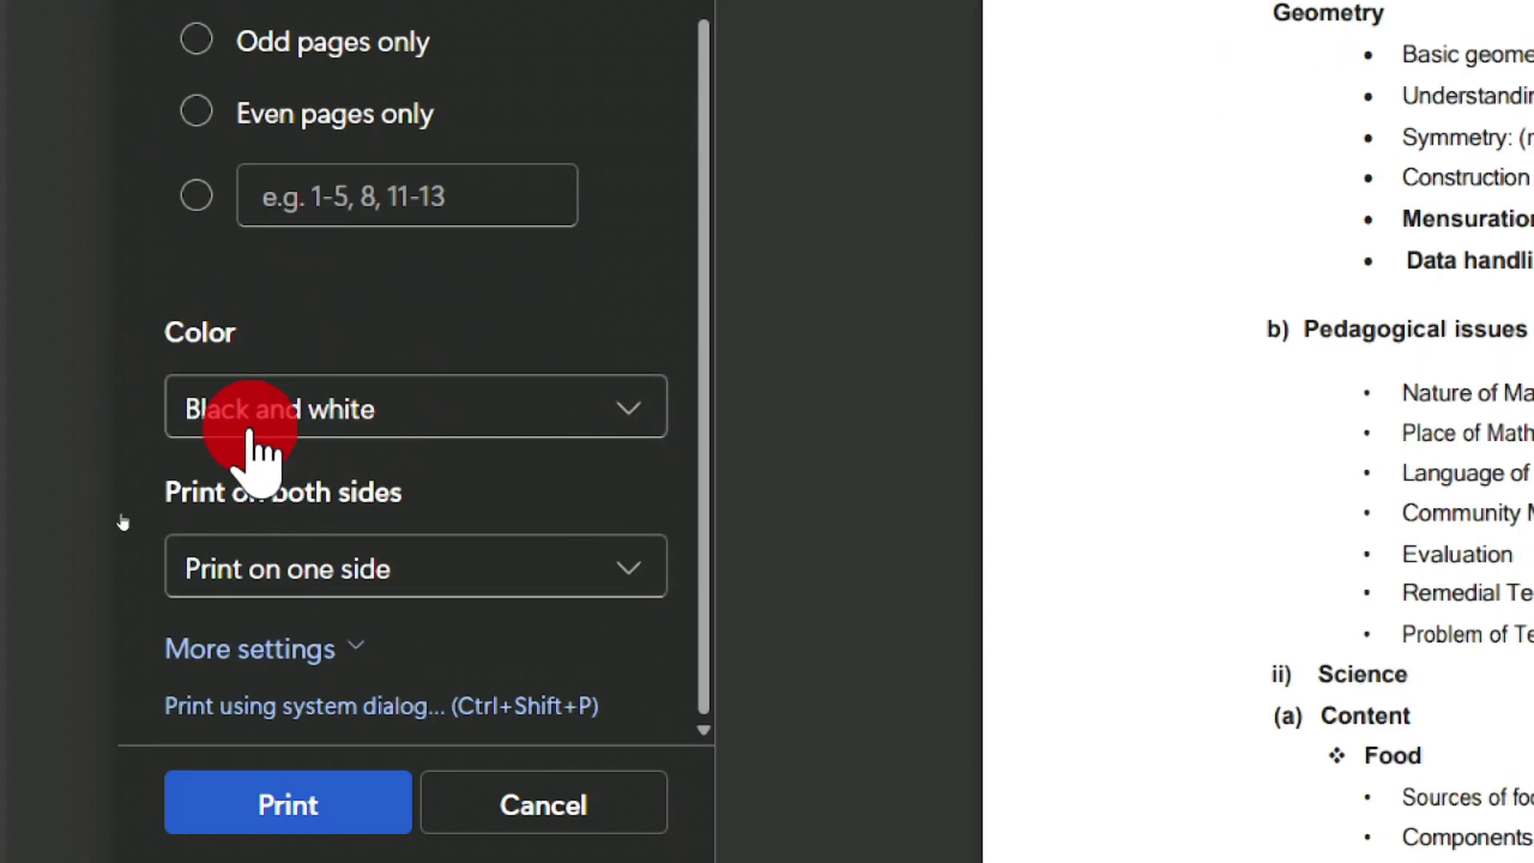
Step: Check the available color options and leave the print color at Black and white
{"action": "left_click", "coordinate": [518, 406]}
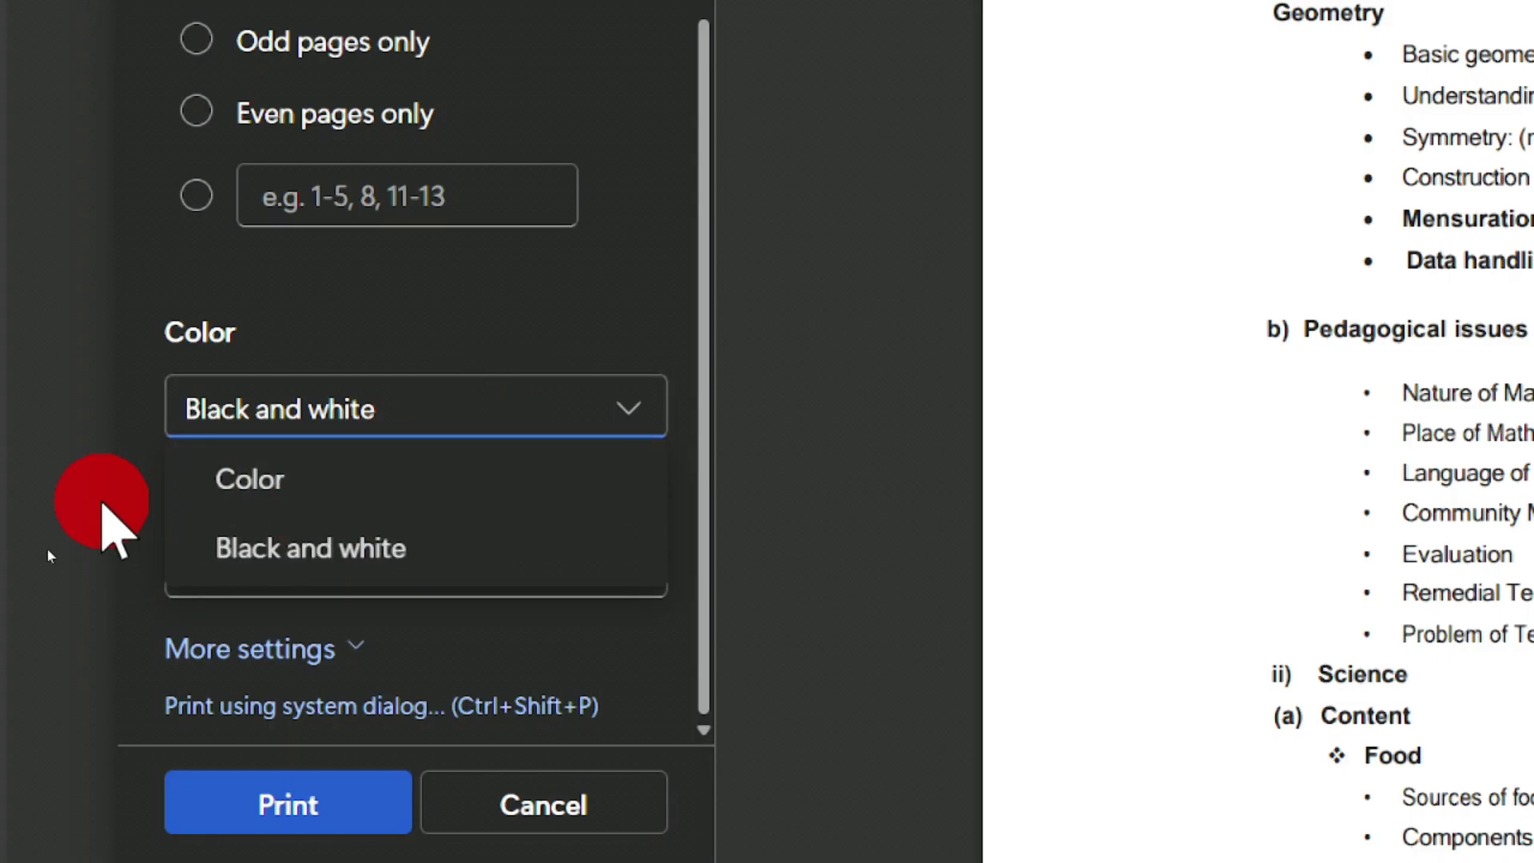
{"action": "left_click", "coordinate": [58, 499]}
{"action": "scroll", "coordinate": [736, 775], "scroll_direction": "down", "scroll_amount": 2}
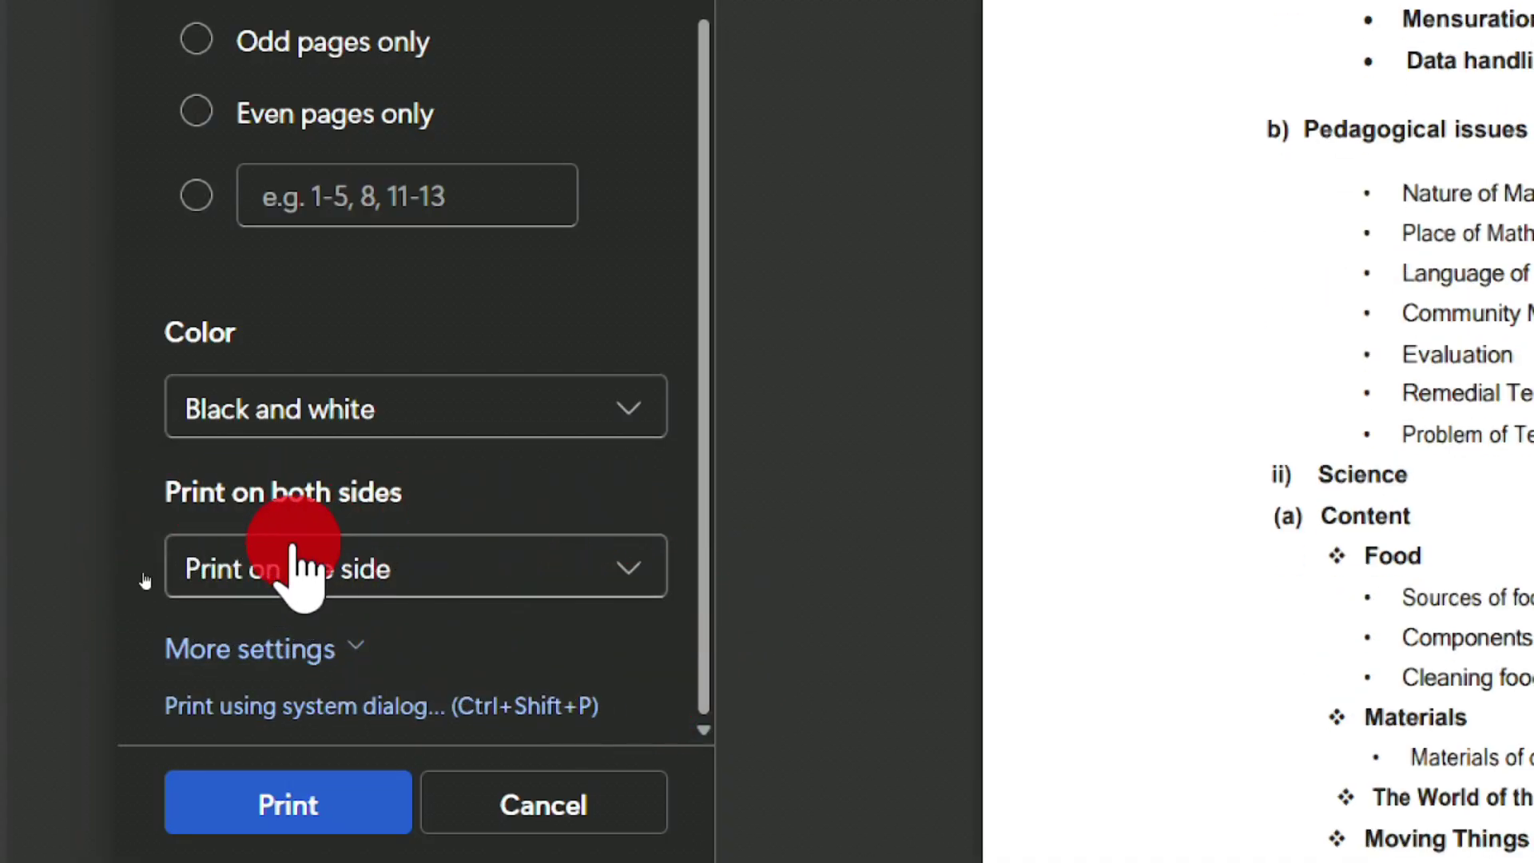
Step: Try double-sided printing with Flip on short edge, and return the setting to Print on one side
{"action": "left_click", "coordinate": [607, 569]}
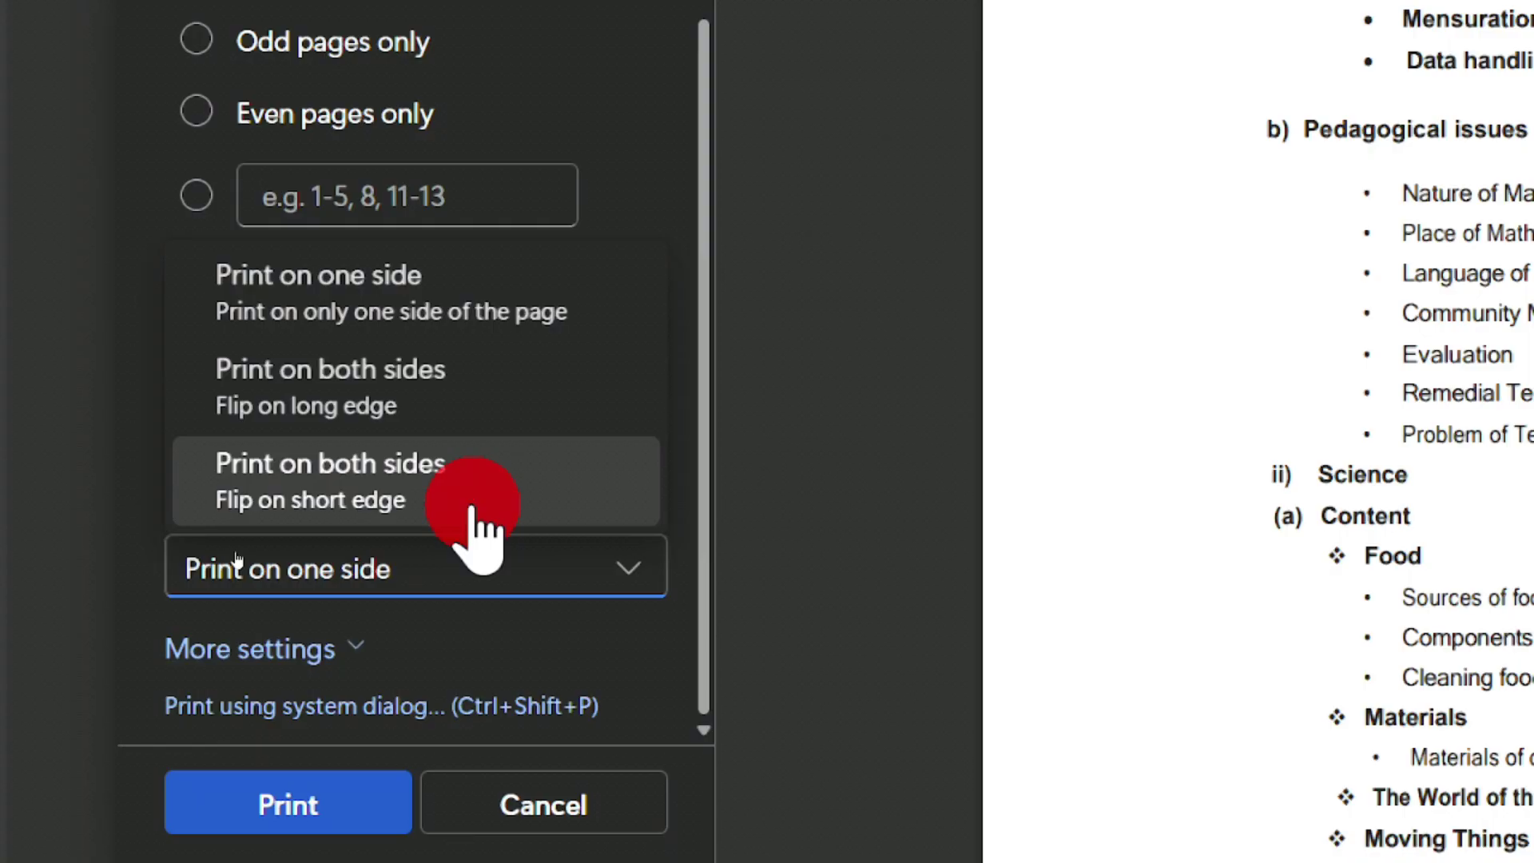
{"action": "left_click", "coordinate": [413, 505]}
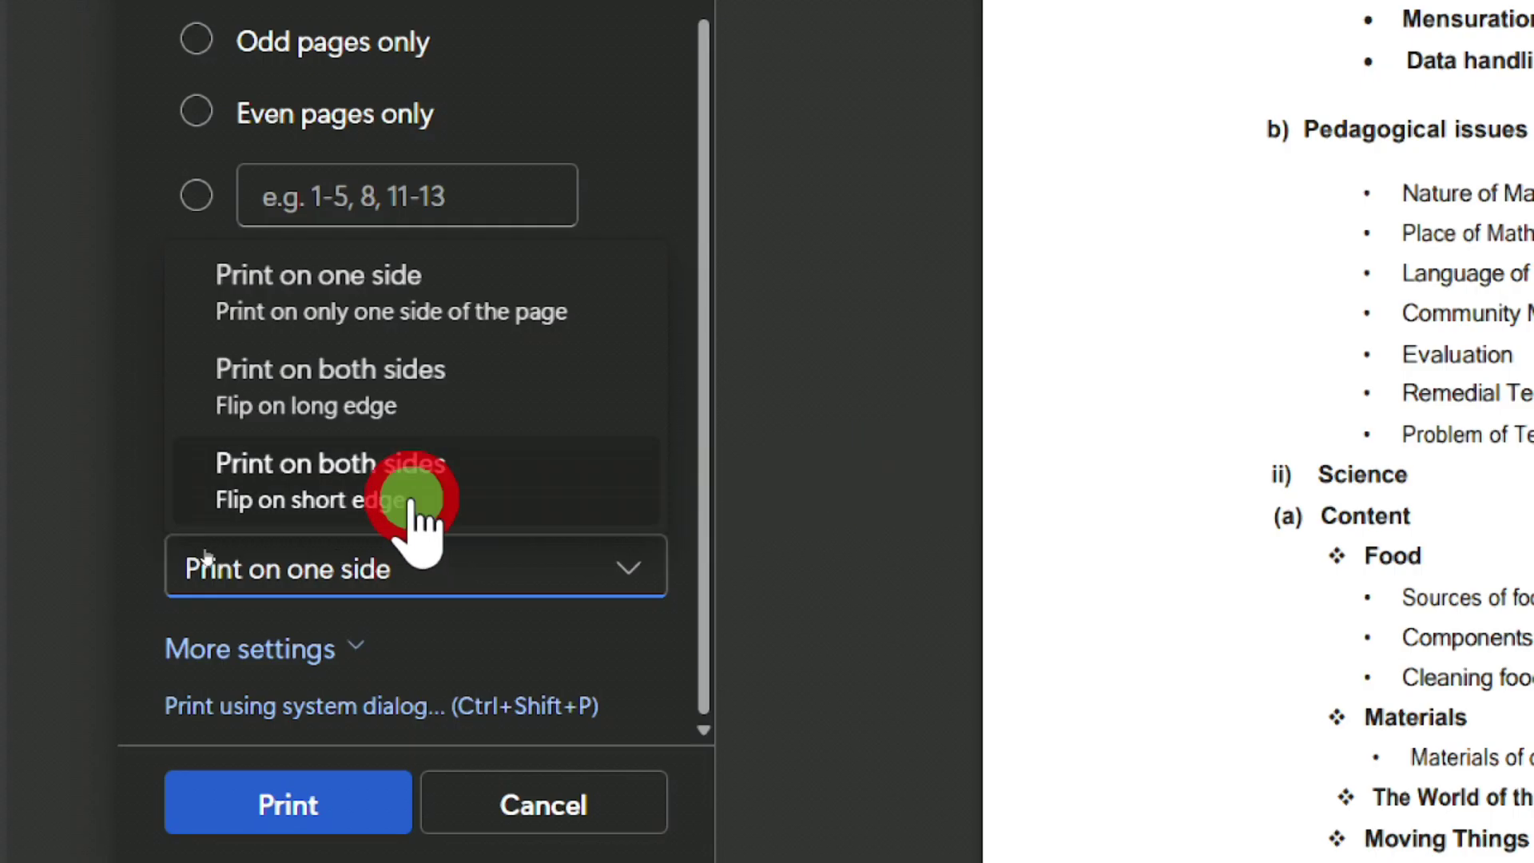
{"action": "left_click", "coordinate": [442, 582]}
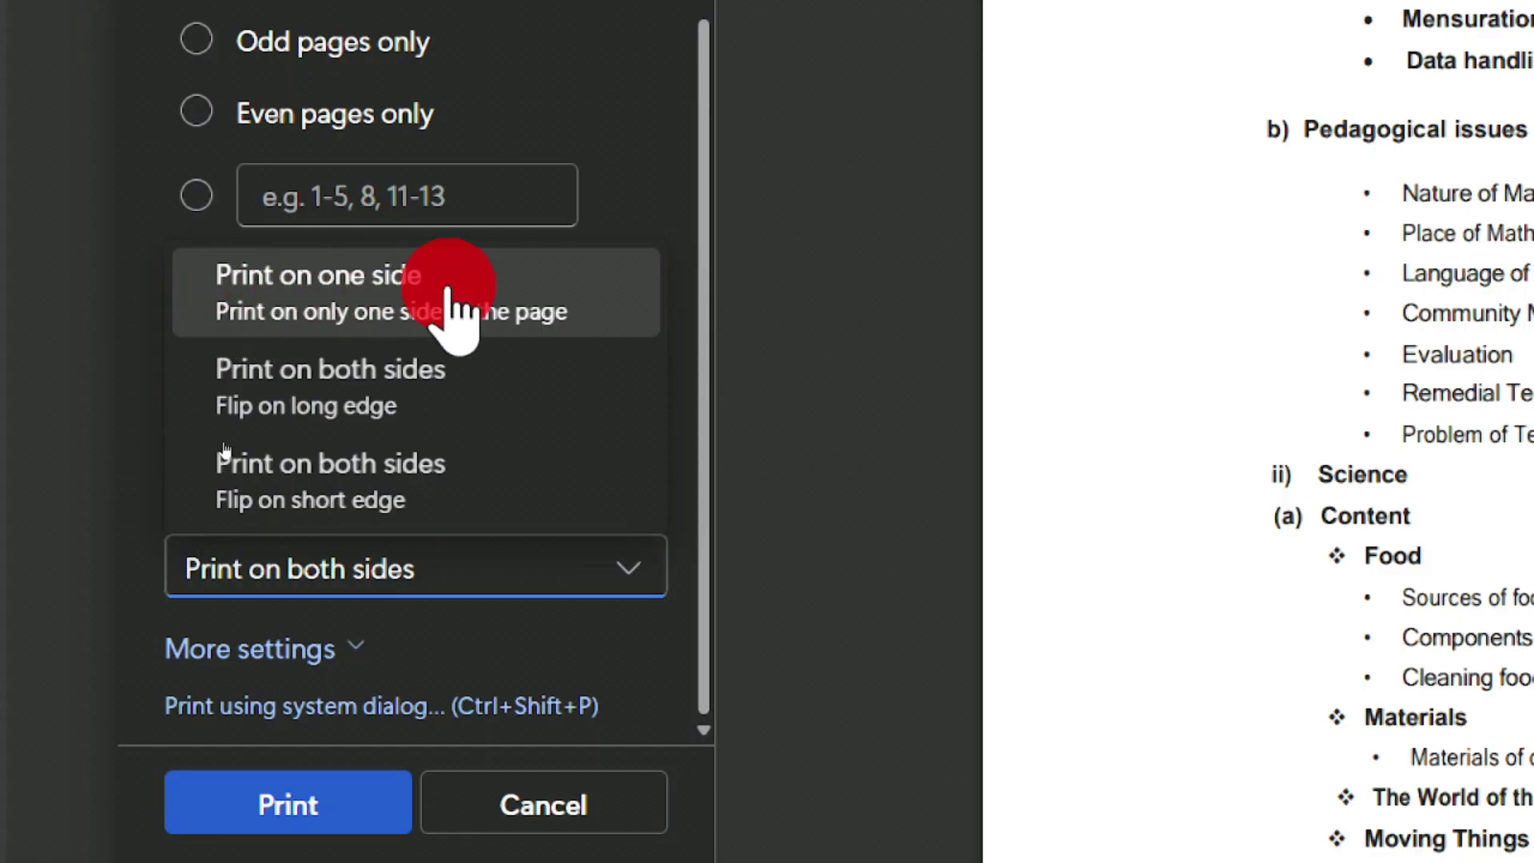
{"action": "left_click", "coordinate": [452, 313]}
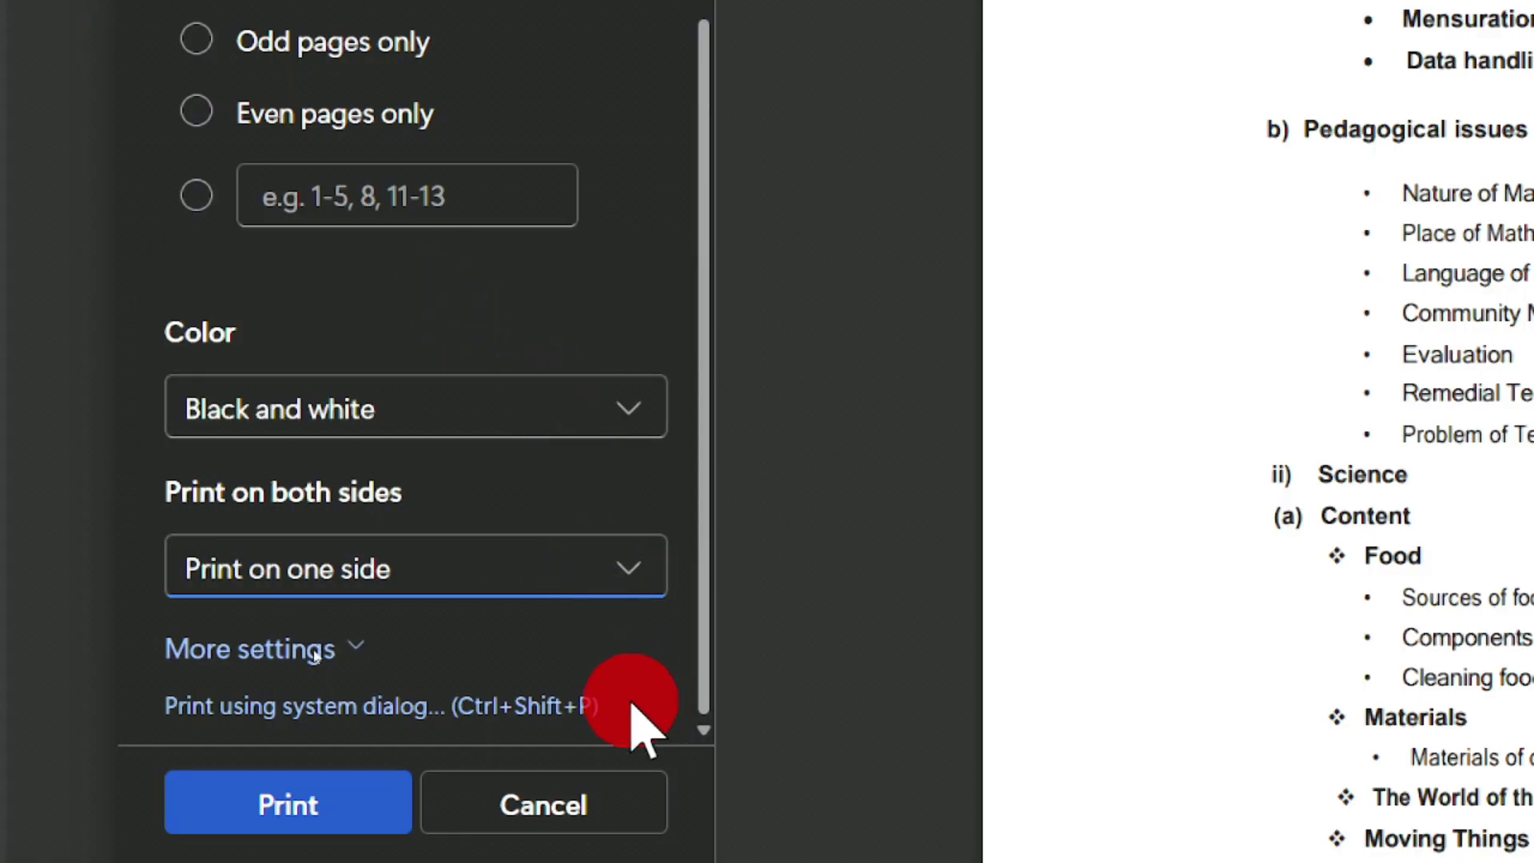
Step: Expand the additional print settings, look through the paper sizes and choose A4
{"action": "left_click", "coordinate": [247, 651]}
{"action": "scroll", "coordinate": [949, 627], "scroll_direction": "down", "scroll_amount": 5}
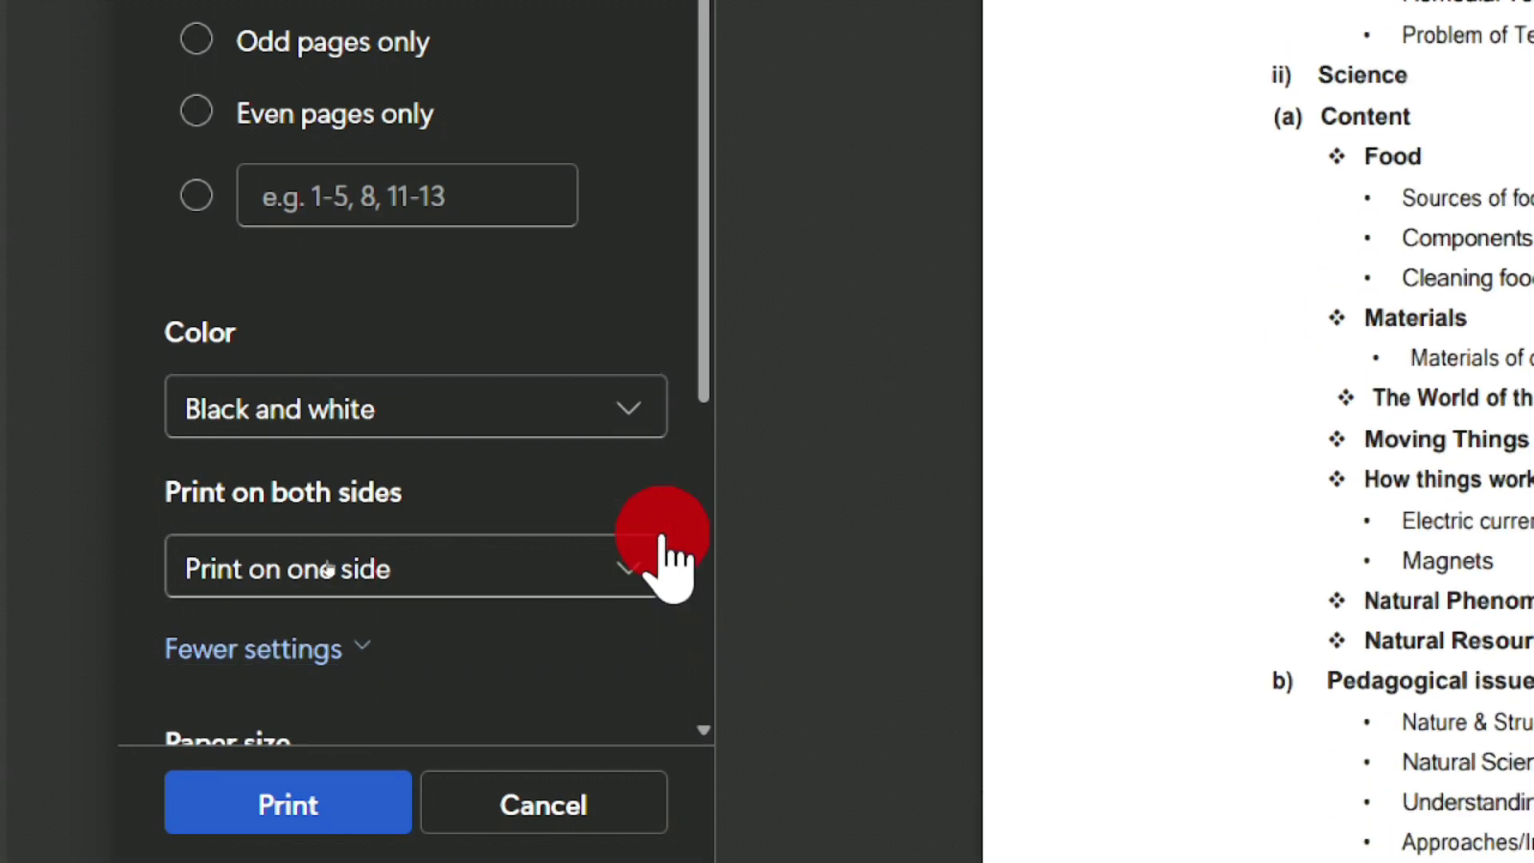
{"action": "left_click_drag", "start_coordinate": [701, 244], "coordinate": [687, 467]}
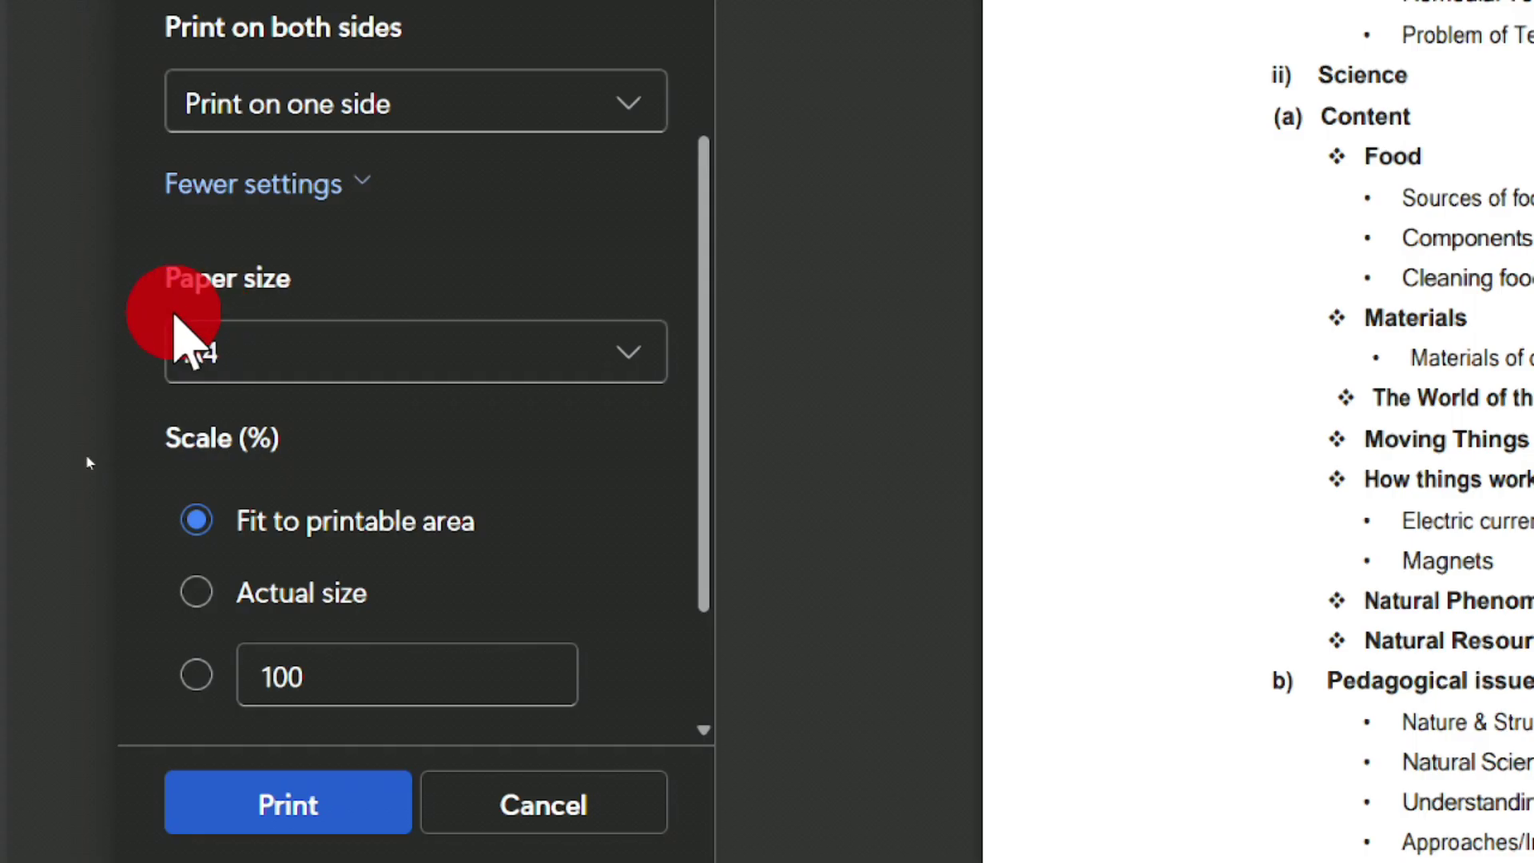
{"action": "left_click", "coordinate": [477, 360]}
{"action": "scroll", "coordinate": [438, 588], "scroll_direction": "down", "scroll_amount": 6}
{"action": "scroll", "coordinate": [421, 611], "scroll_direction": "down", "scroll_amount": 4}
{"action": "scroll", "coordinate": [410, 651], "scroll_direction": "up", "scroll_amount": 12}
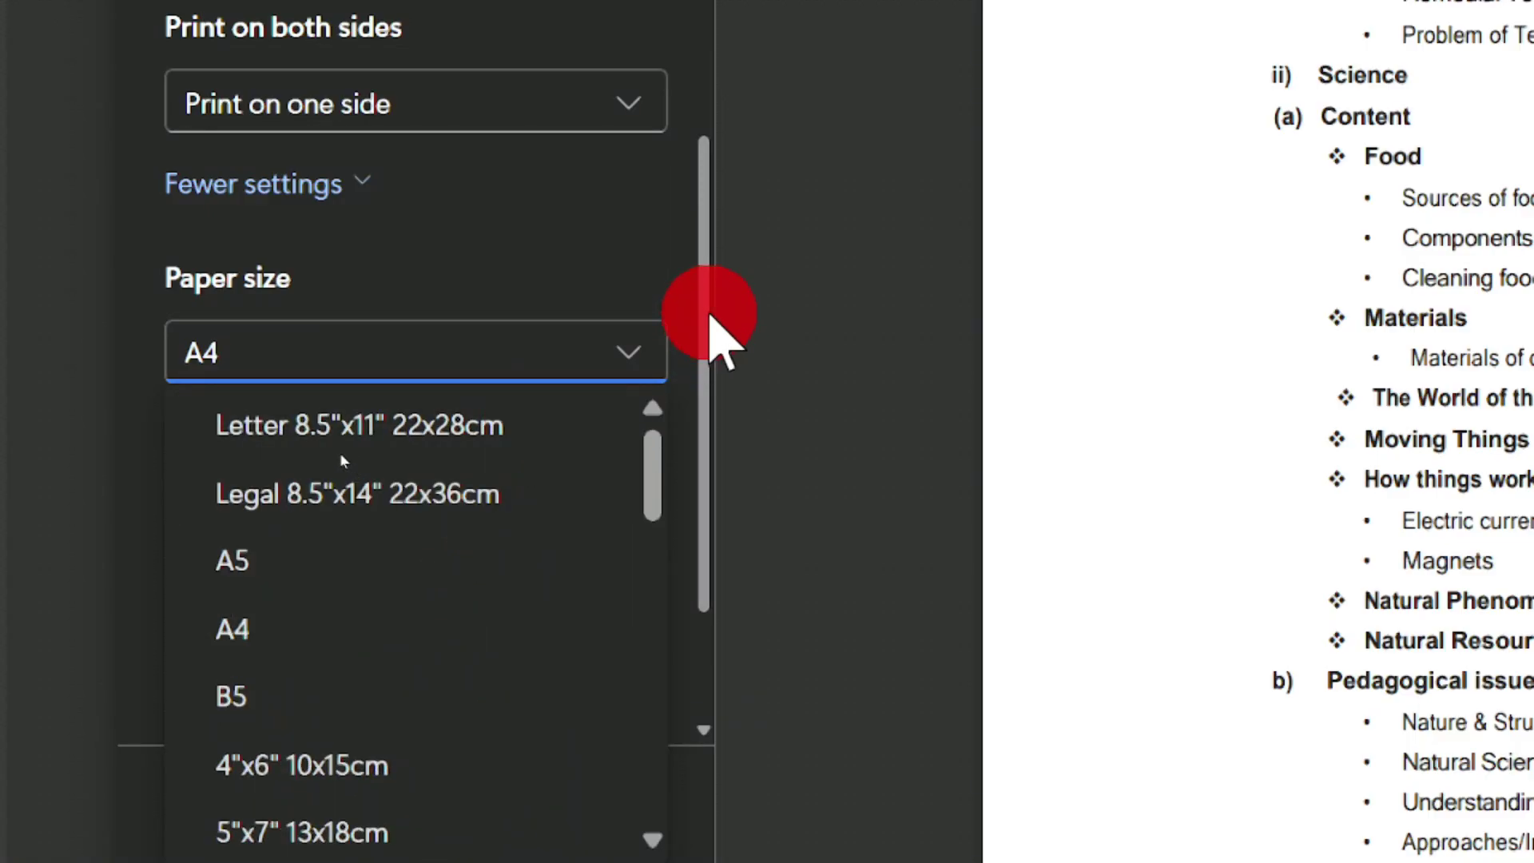
{"action": "left_click", "coordinate": [623, 347]}
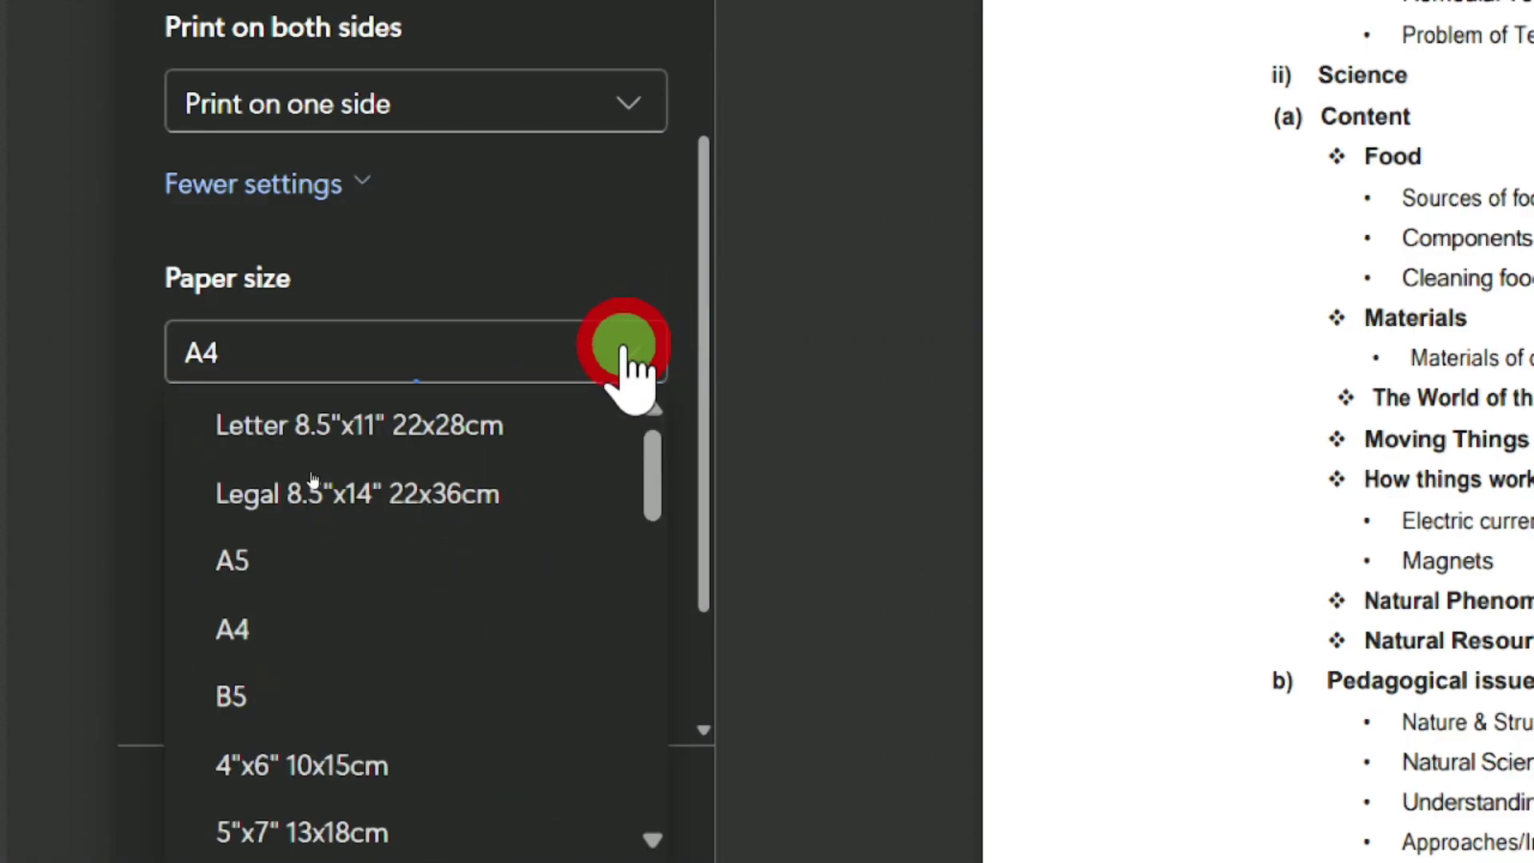
{"action": "left_click", "coordinate": [284, 639]}
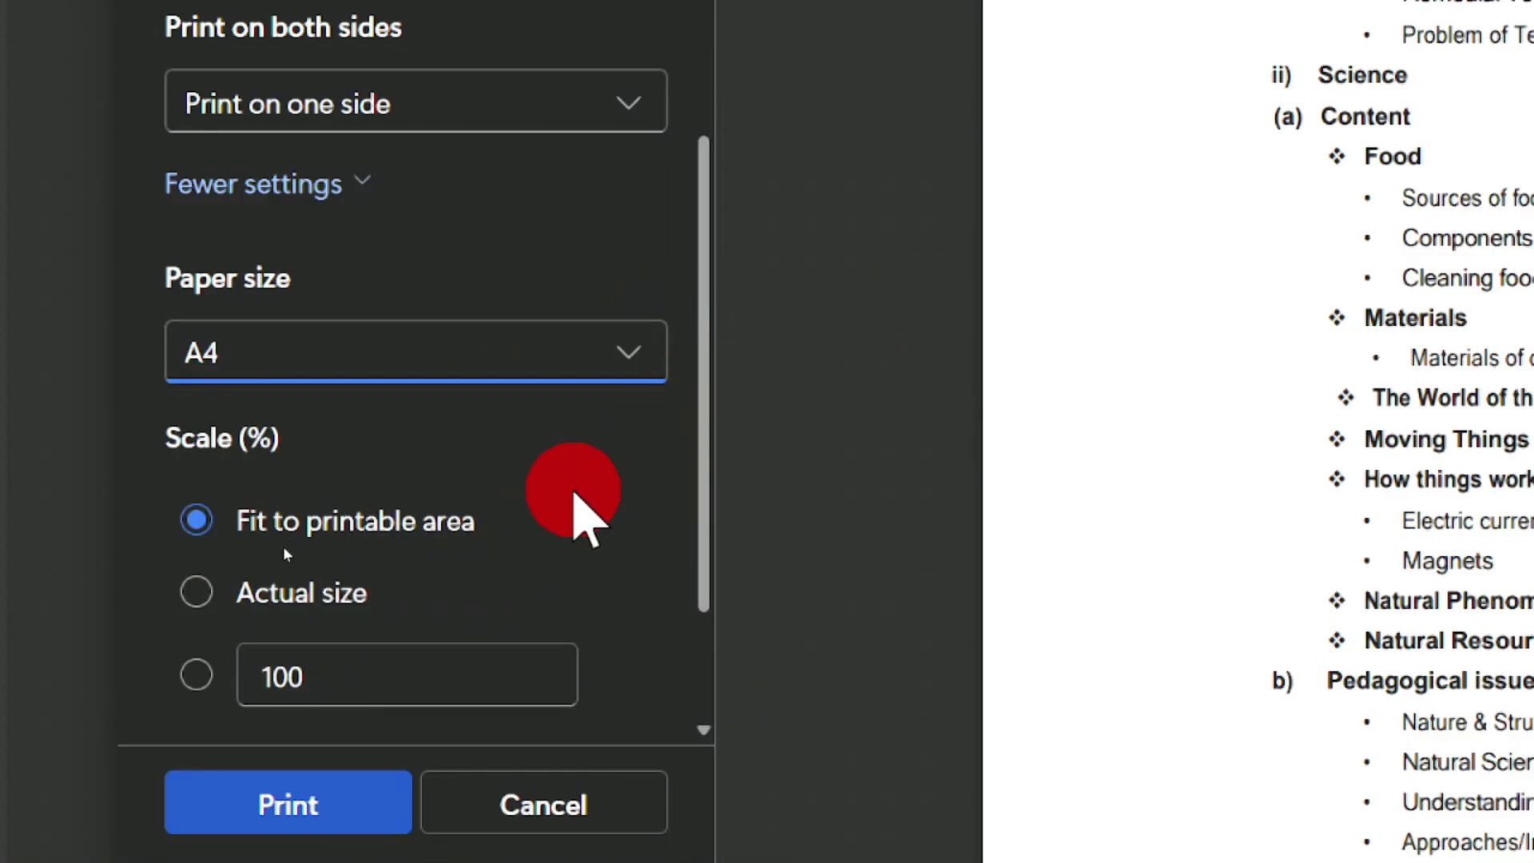
Step: Look over the previewed pages and set the print scale to Actual size
{"action": "scroll", "coordinate": [480, 448], "scroll_direction": "down", "scroll_amount": 3}
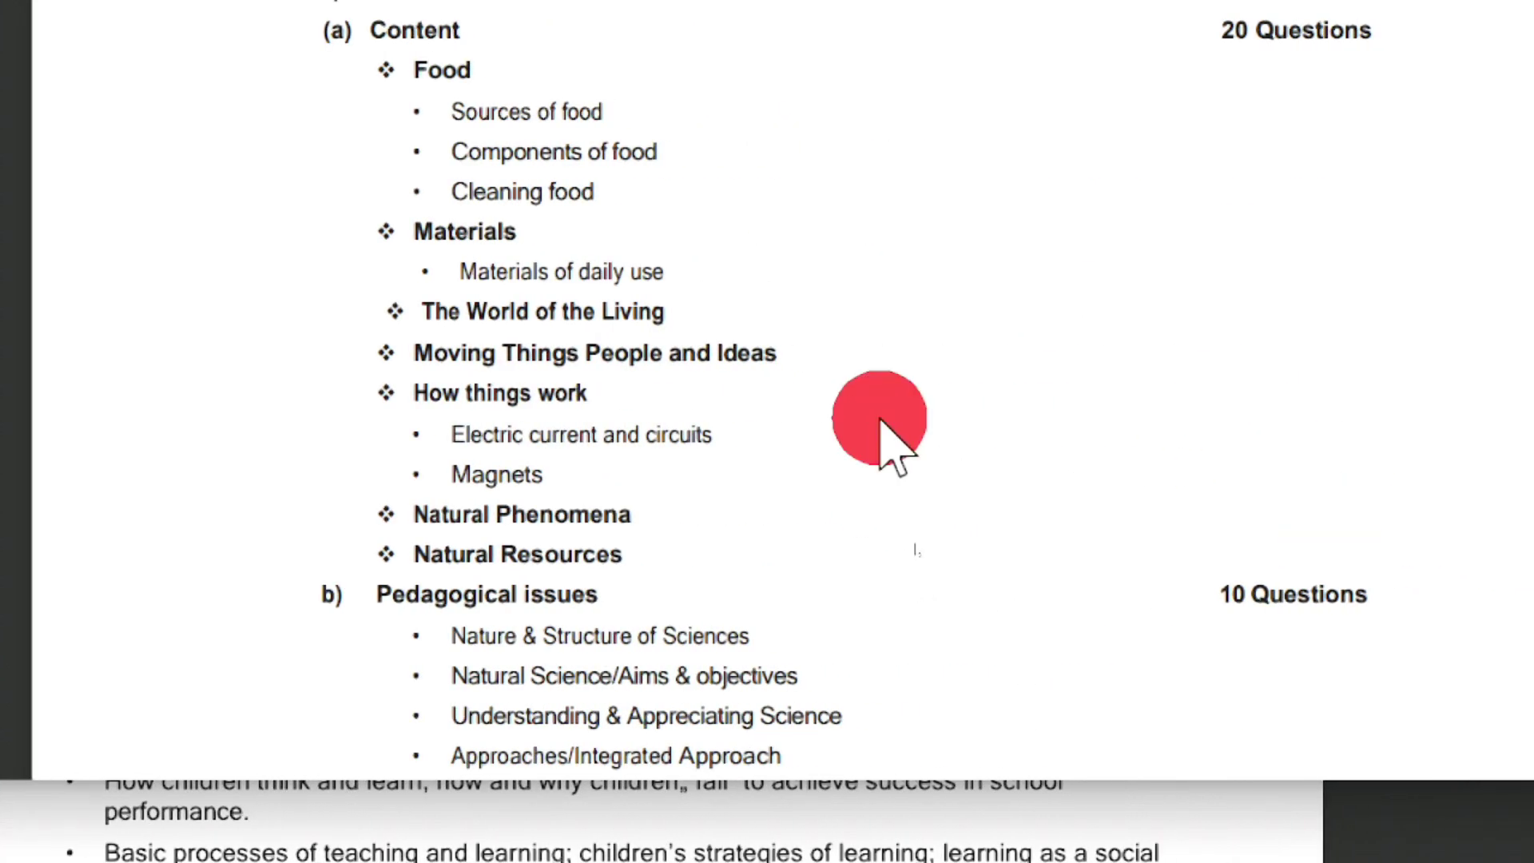
{"action": "scroll", "coordinate": [884, 419], "scroll_direction": "up", "scroll_amount": 7}
{"action": "scroll", "coordinate": [919, 175], "scroll_direction": "down", "scroll_amount": 10}
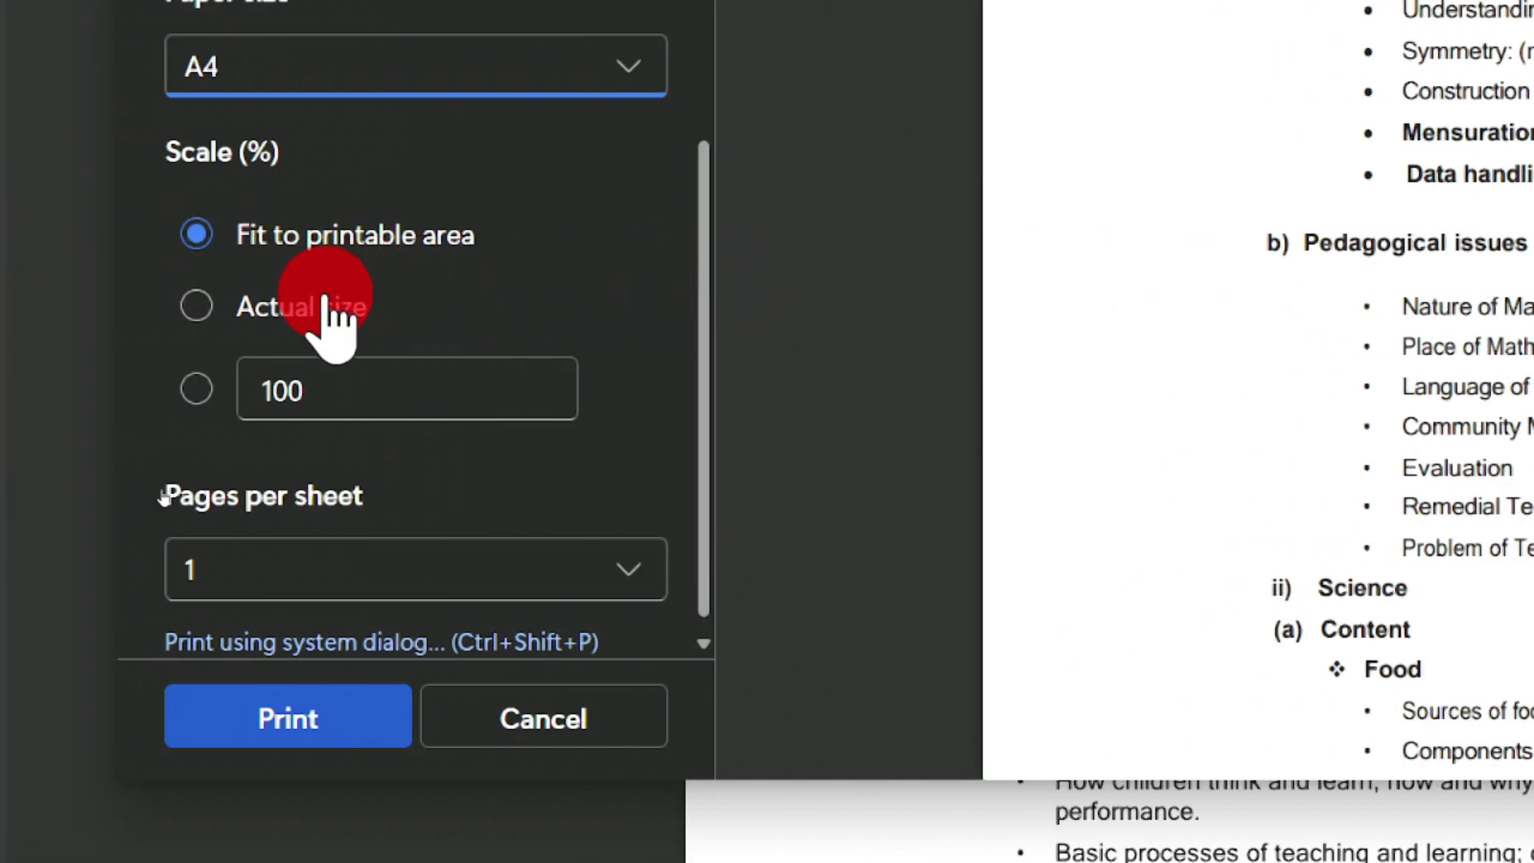
{"action": "left_click", "coordinate": [208, 311]}
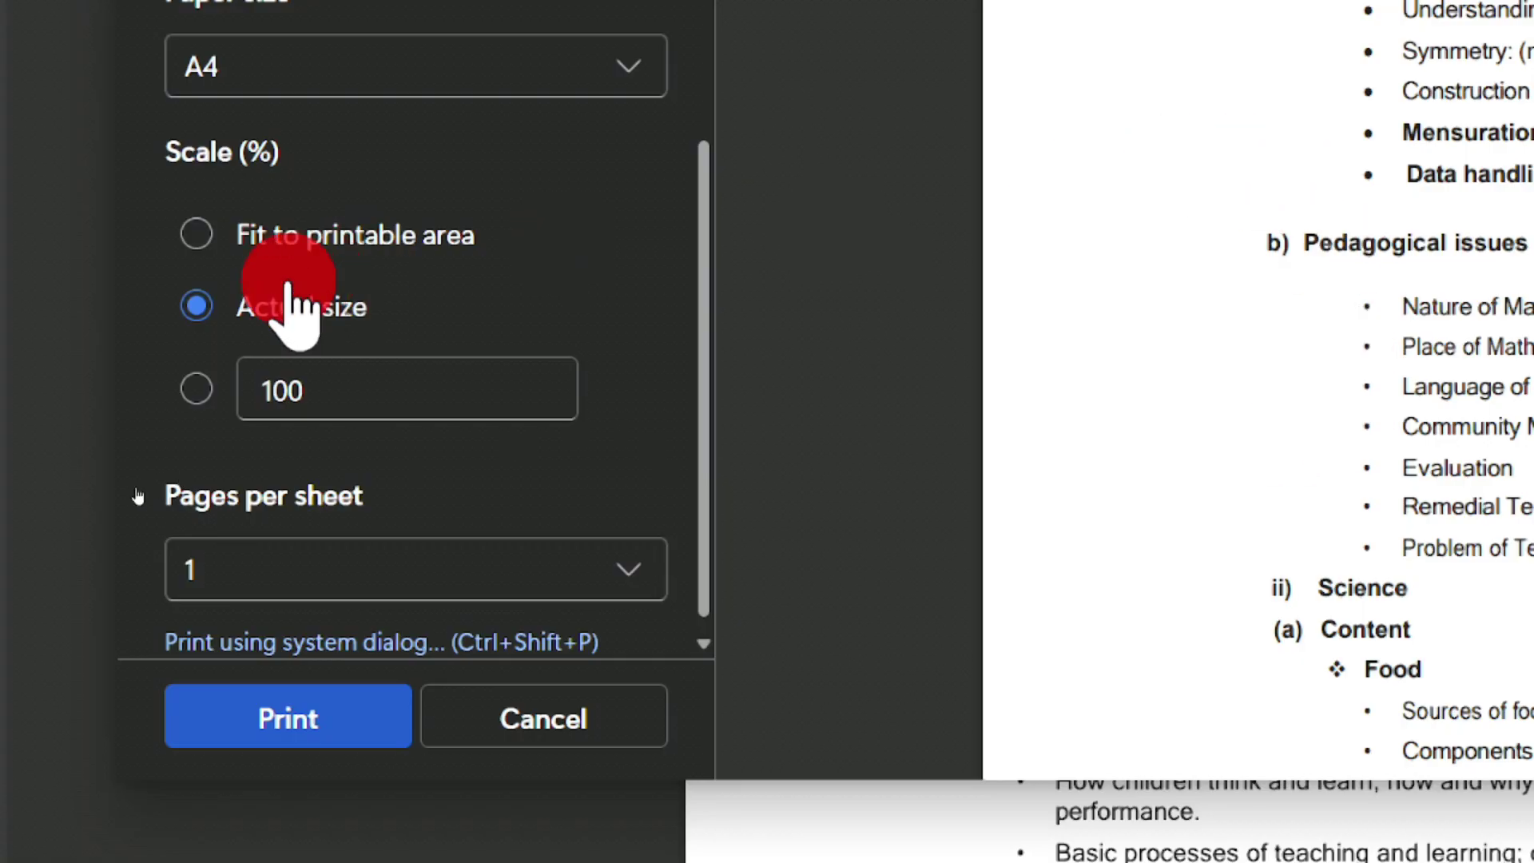
Step: Switch to a custom print scale and try values of 105 and 106 percent
{"action": "left_click", "coordinate": [206, 396]}
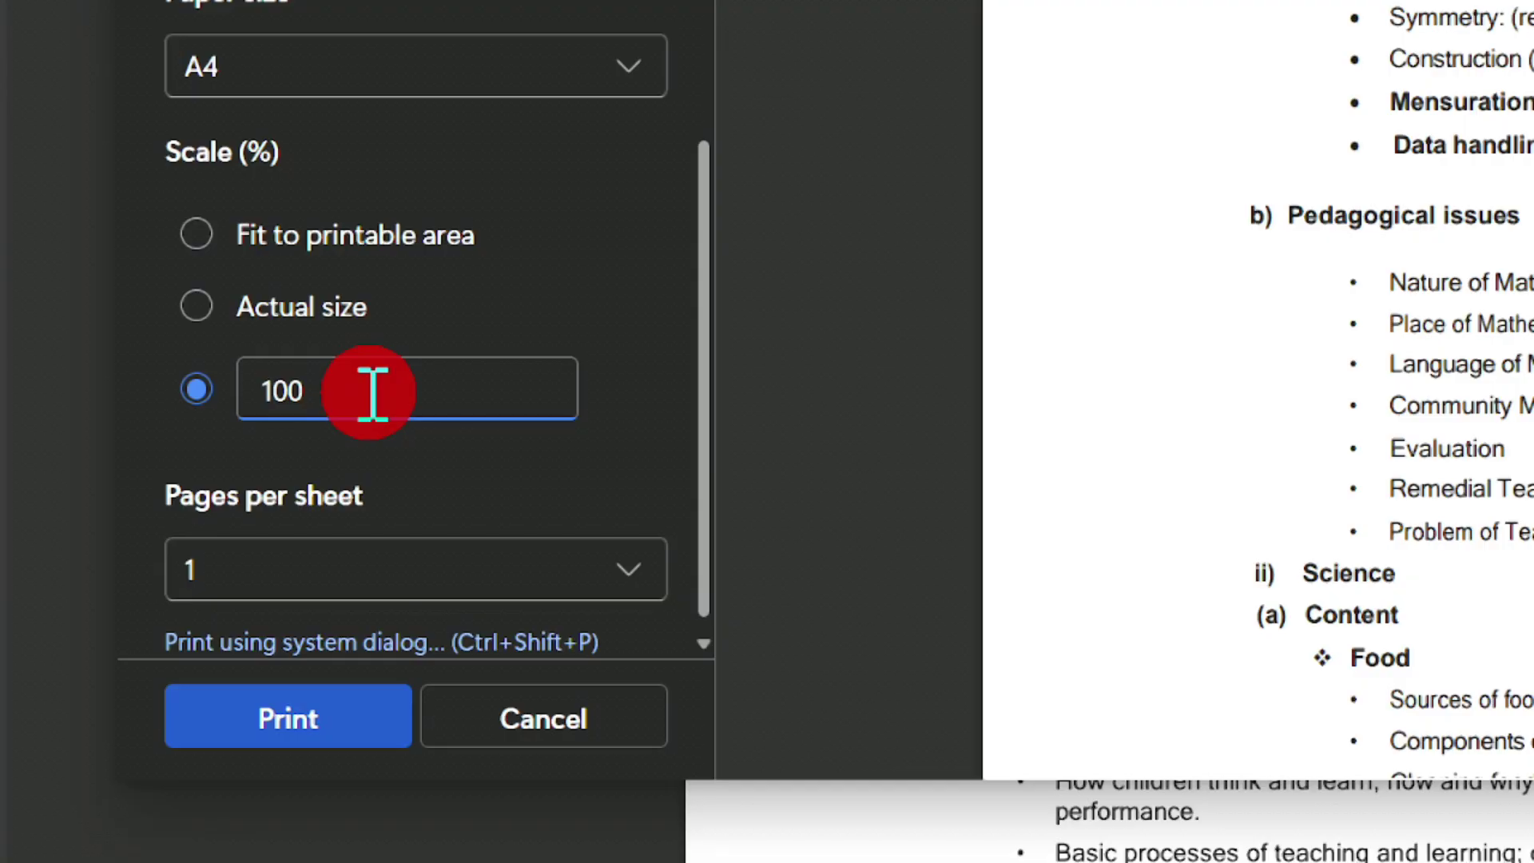
{"action": "key", "text": "BackSpace"}
{"action": "type", "text": "5"}
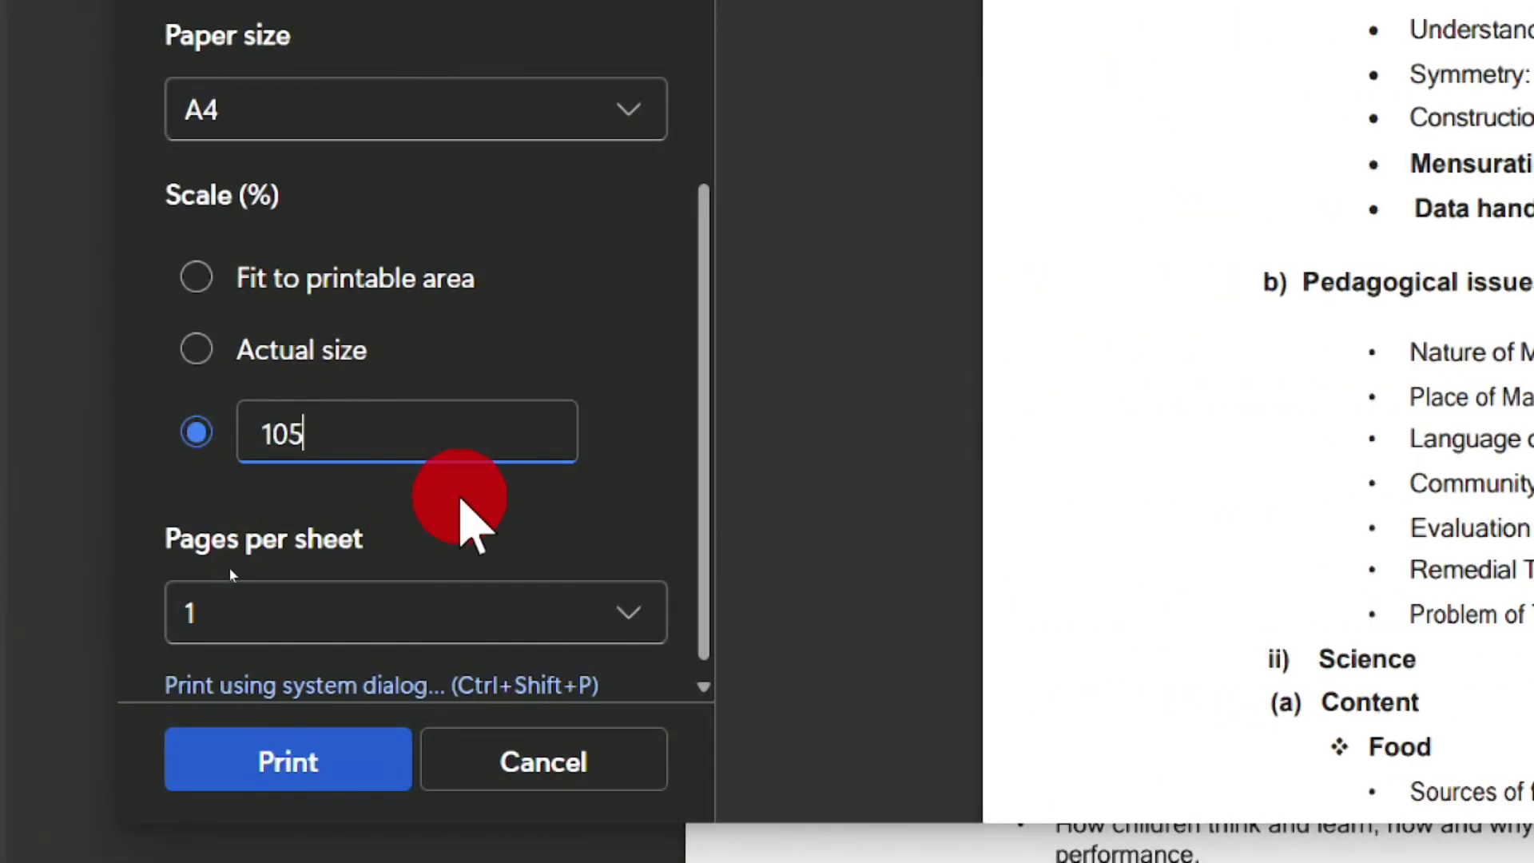
{"action": "key", "text": "BackSpace"}
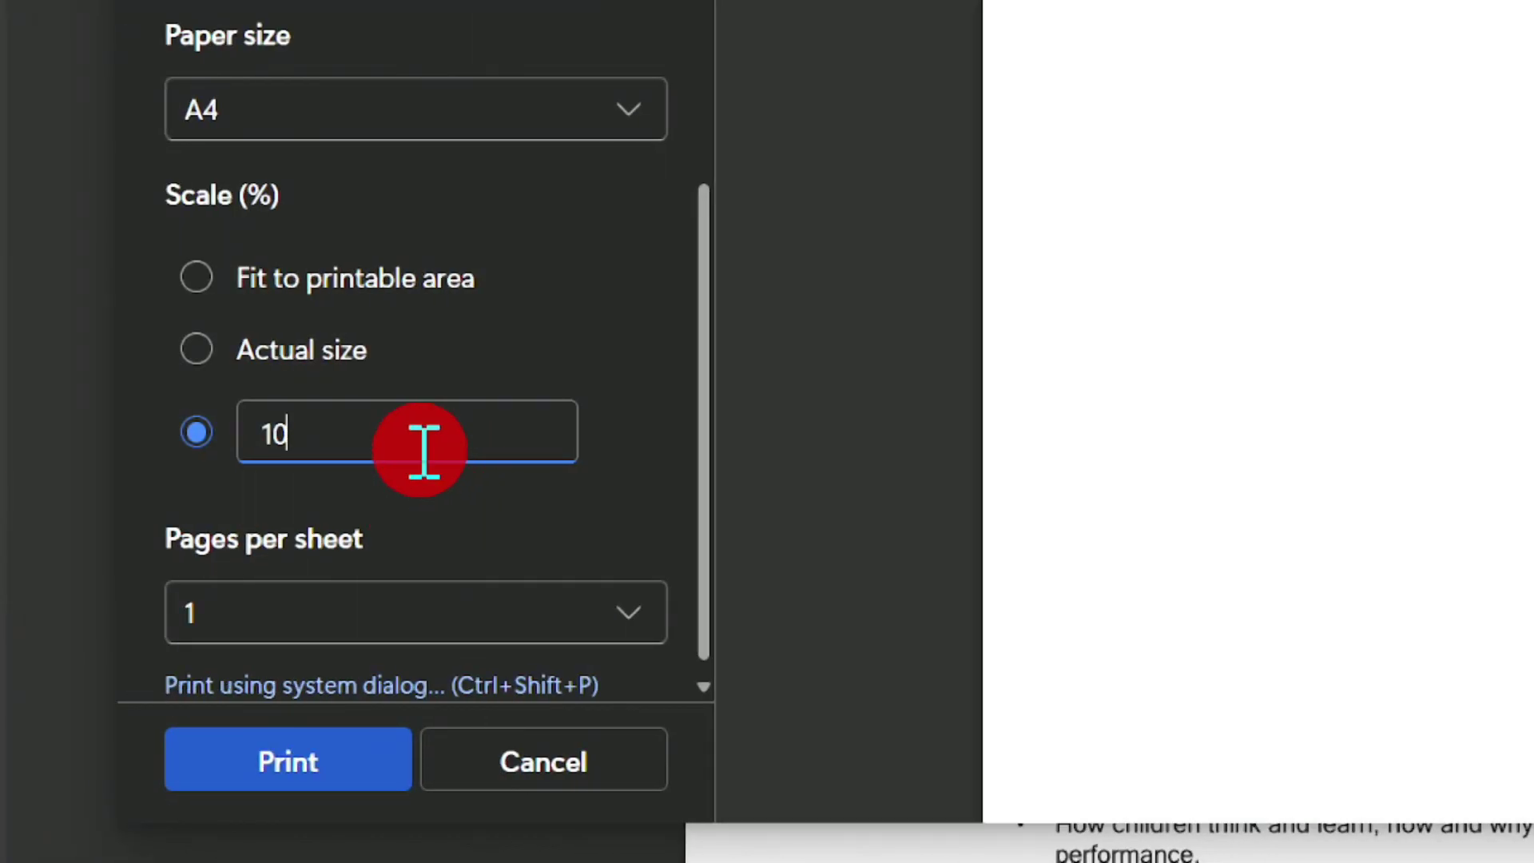
{"action": "type", "text": "6"}
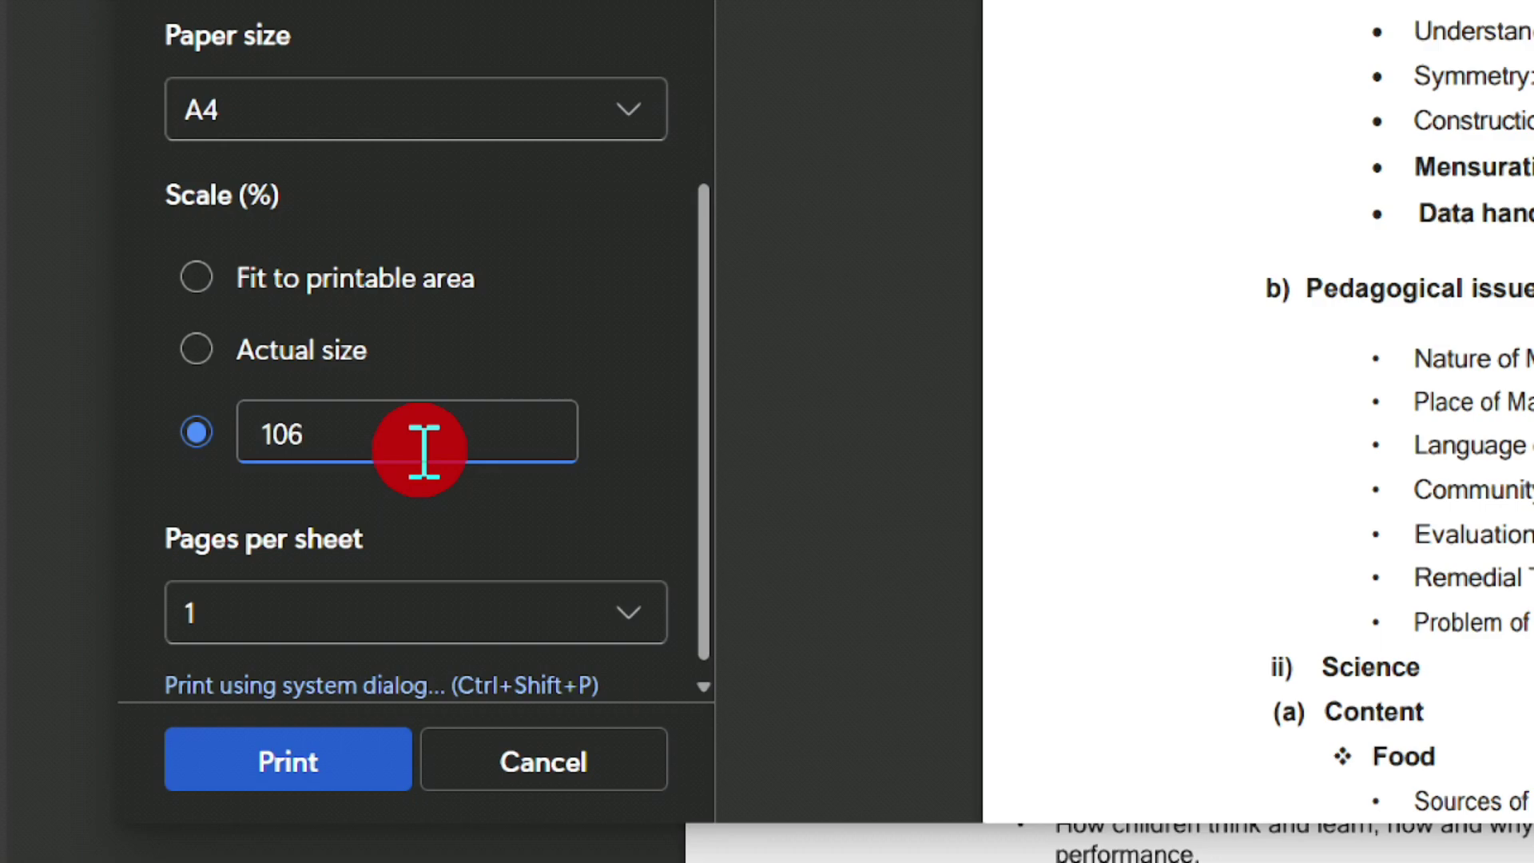
Step: Set the custom print scale back to 100 percent and check the preview from the first page
{"action": "key", "text": "BackSpace"}
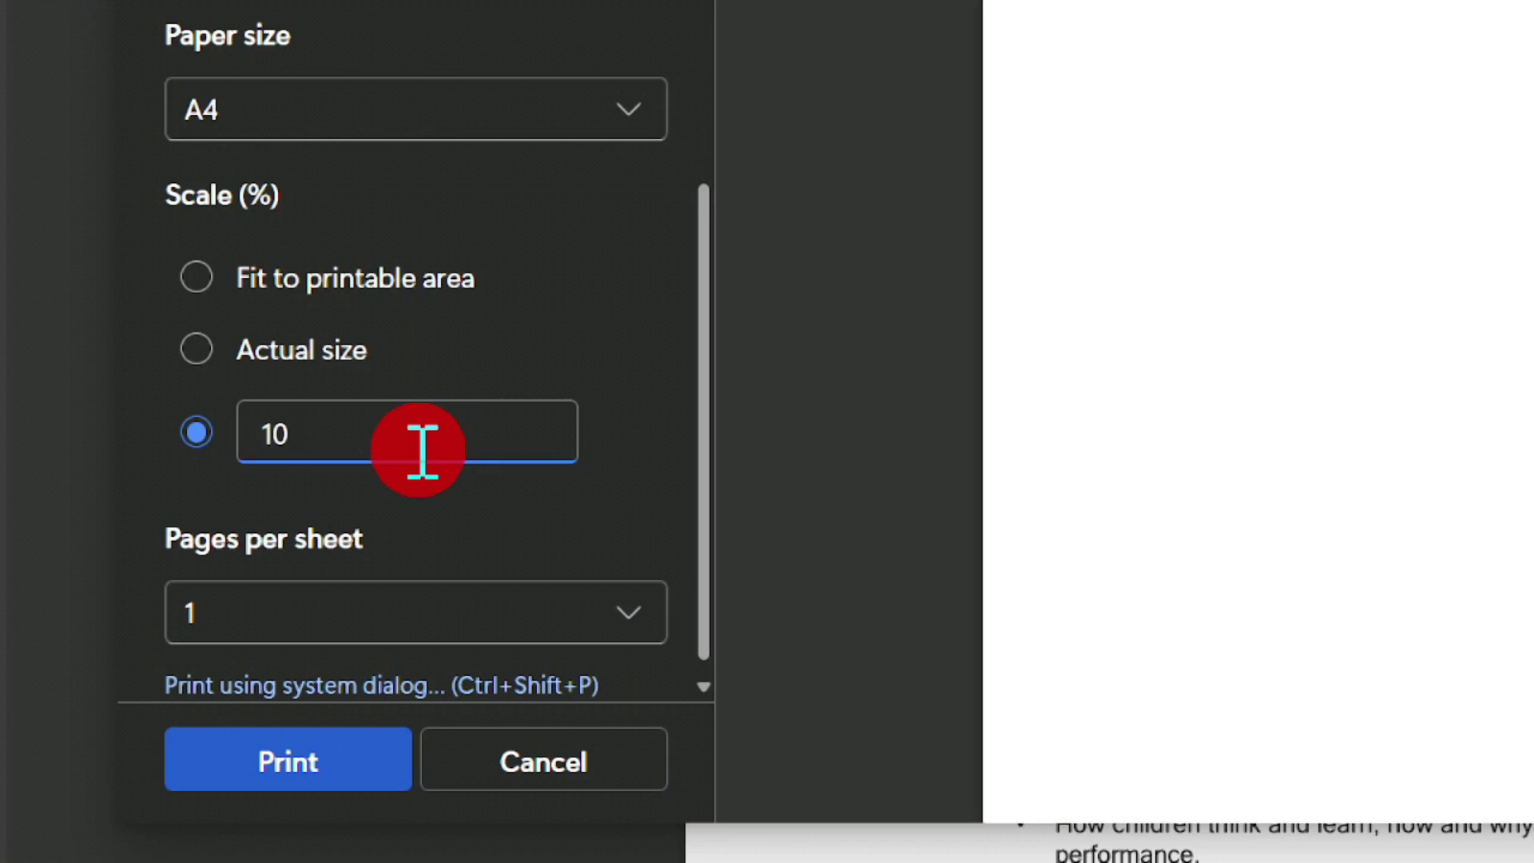
{"action": "type", "text": "0"}
{"action": "scroll", "coordinate": [431, 487], "scroll_direction": "down", "scroll_amount": 1}
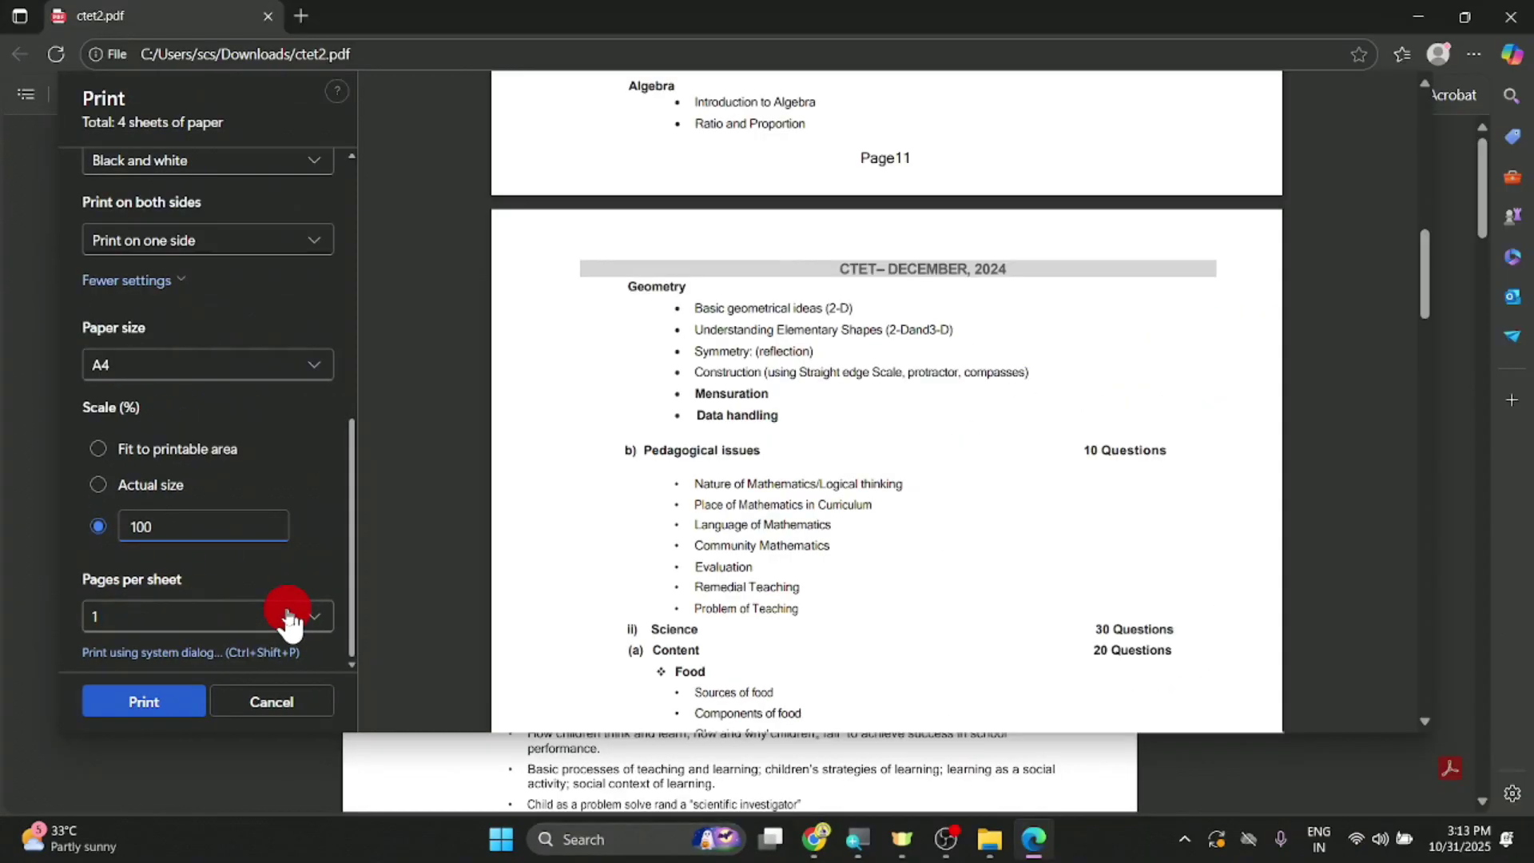
{"action": "scroll", "coordinate": [524, 548], "scroll_direction": "up", "scroll_amount": 10}
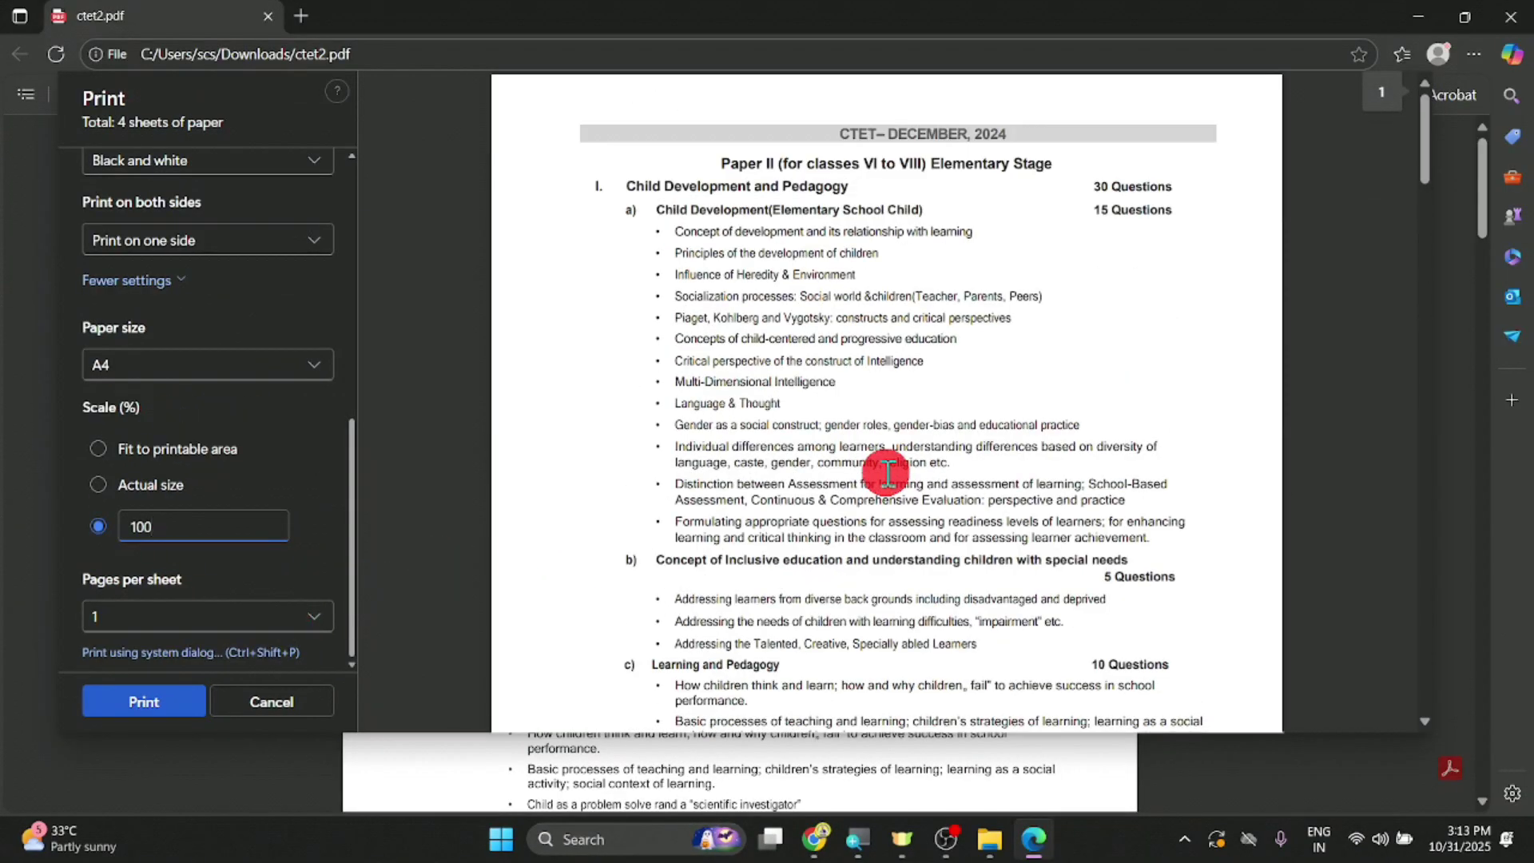
Step: Set the layout to 2 pages per sheet and check the paired pages in the preview
{"action": "left_click", "coordinate": [318, 617]}
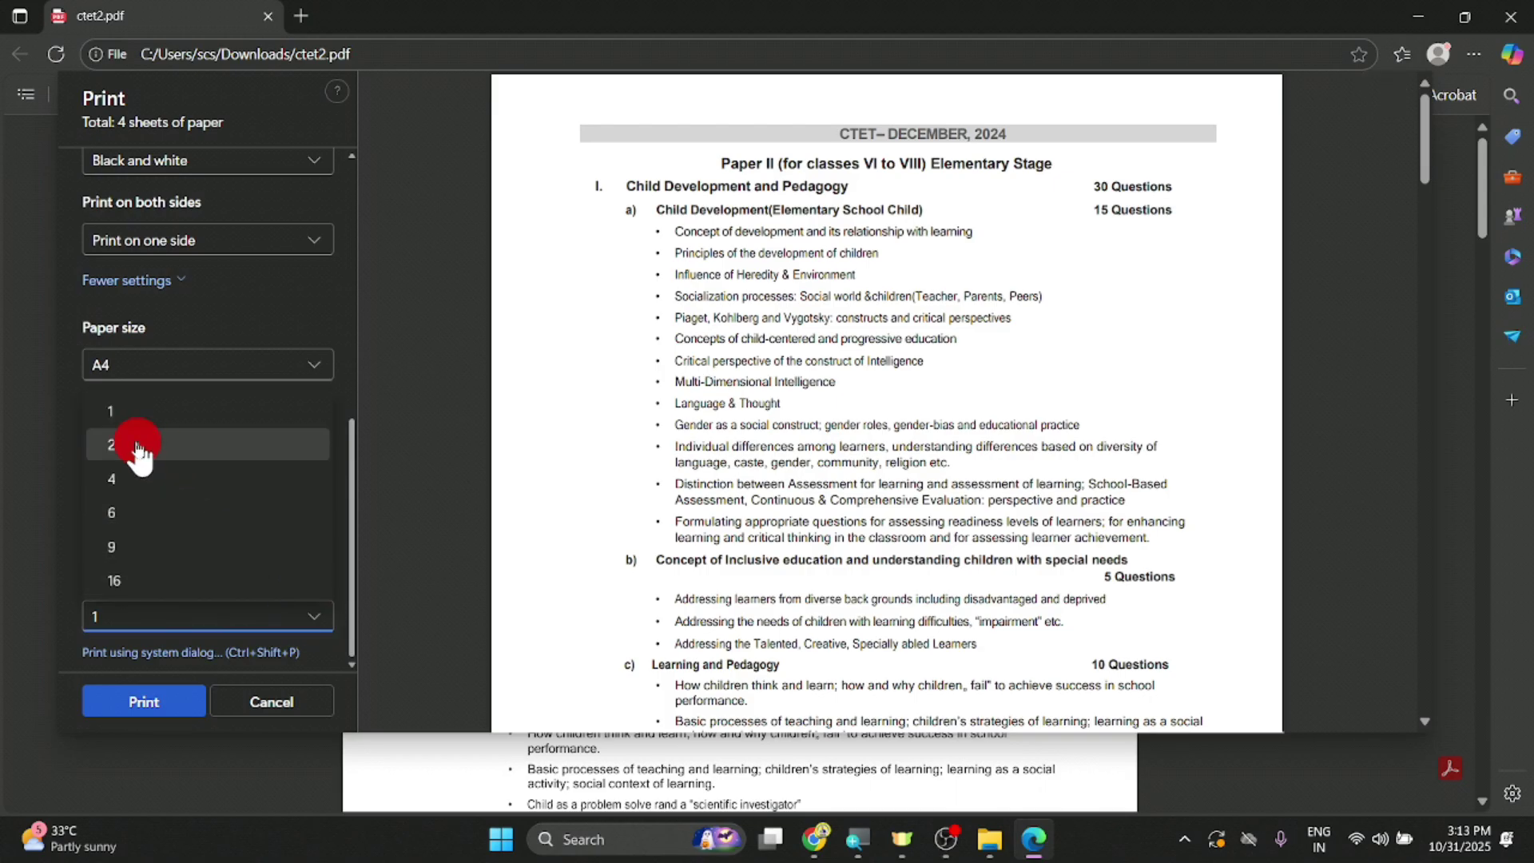
{"action": "left_click", "coordinate": [136, 444]}
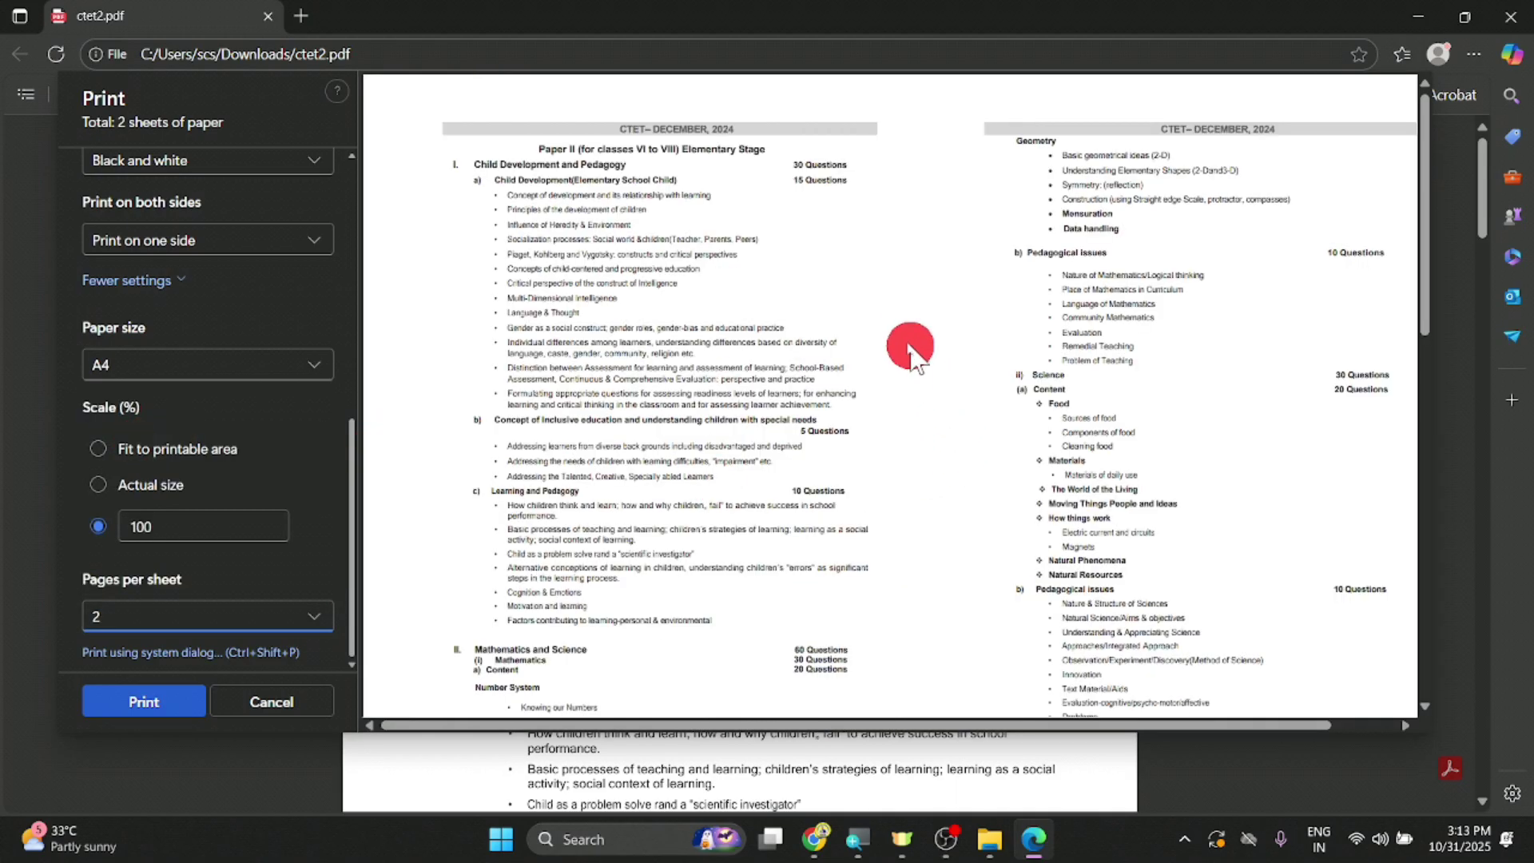
{"action": "scroll", "coordinate": [908, 320], "scroll_direction": "down", "scroll_amount": 5}
{"action": "scroll", "coordinate": [897, 346], "scroll_direction": "up", "scroll_amount": 5}
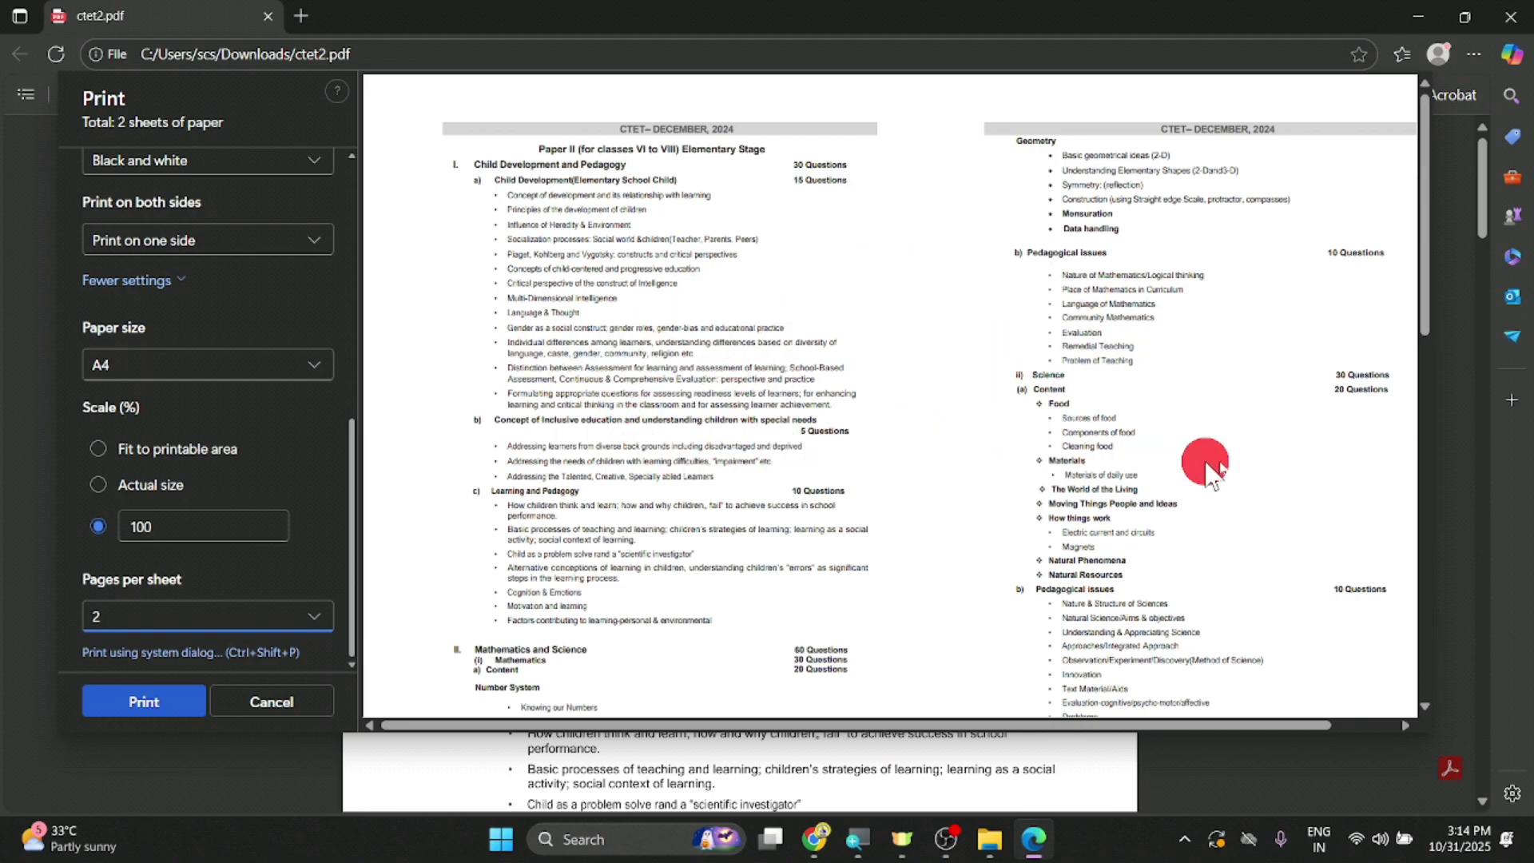
{"action": "scroll", "coordinate": [1198, 424], "scroll_direction": "down", "scroll_amount": 10}
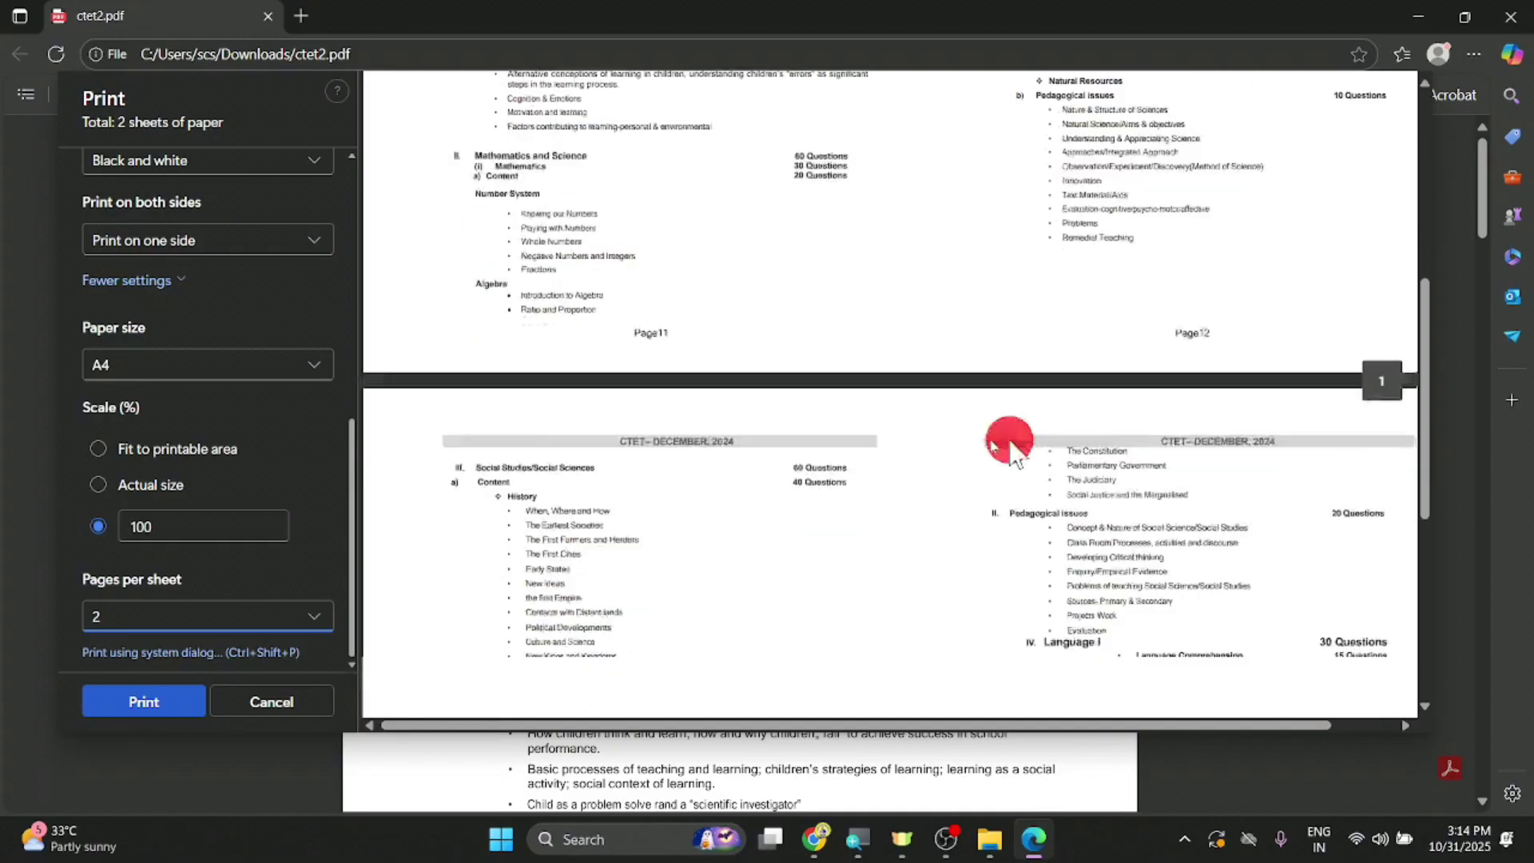
{"action": "scroll", "coordinate": [1015, 360], "scroll_direction": "up", "scroll_amount": 10}
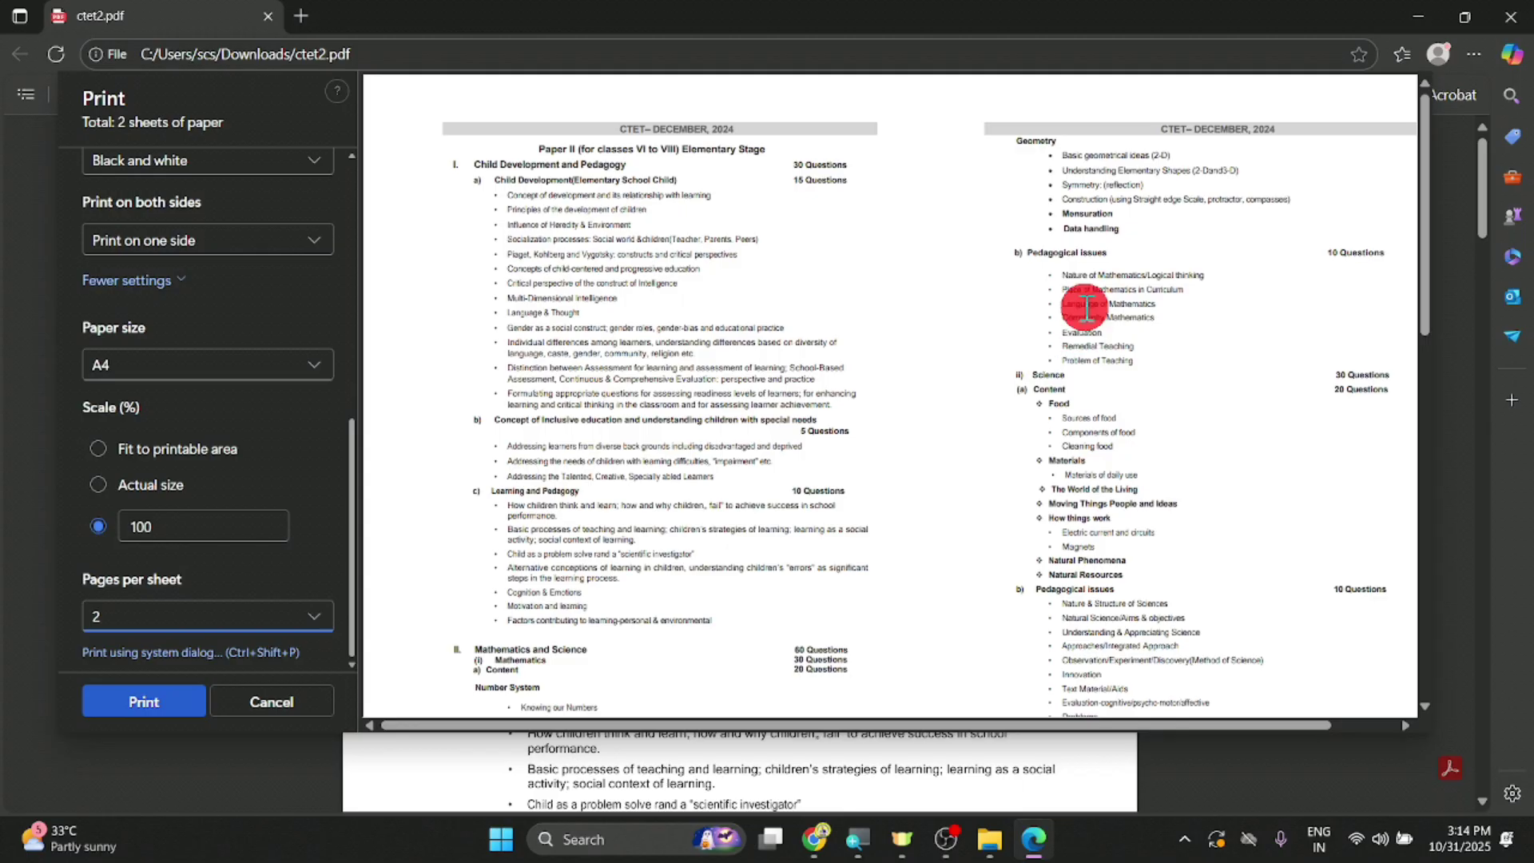
{"action": "scroll", "coordinate": [911, 355], "scroll_direction": "down", "scroll_amount": 3}
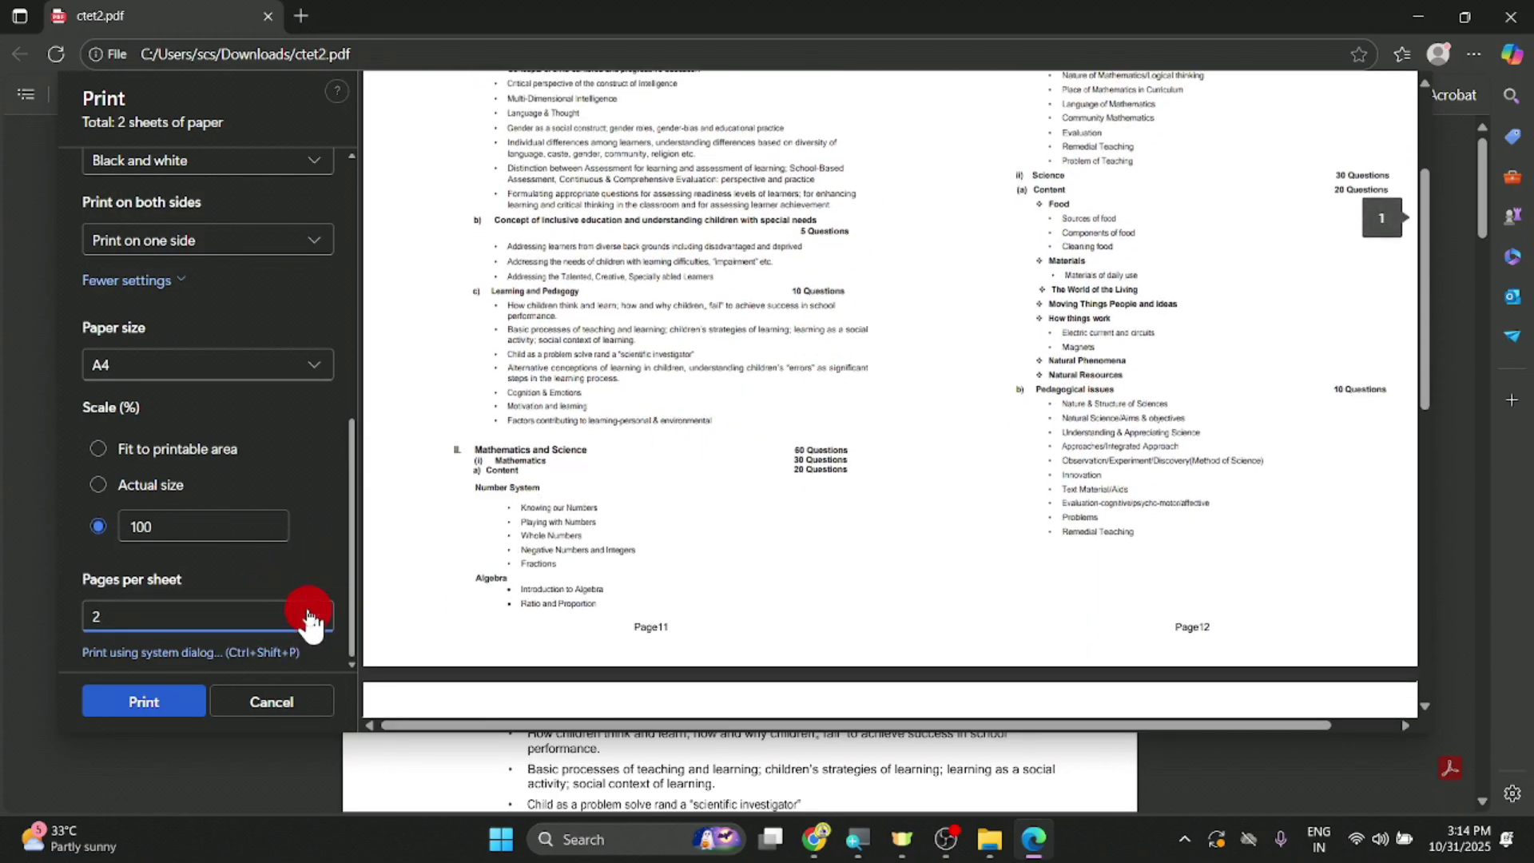
Step: Set the layout to 4 pages per sheet and check the combined sheet in the preview
{"action": "left_click", "coordinate": [304, 616]}
{"action": "left_click", "coordinate": [136, 481]}
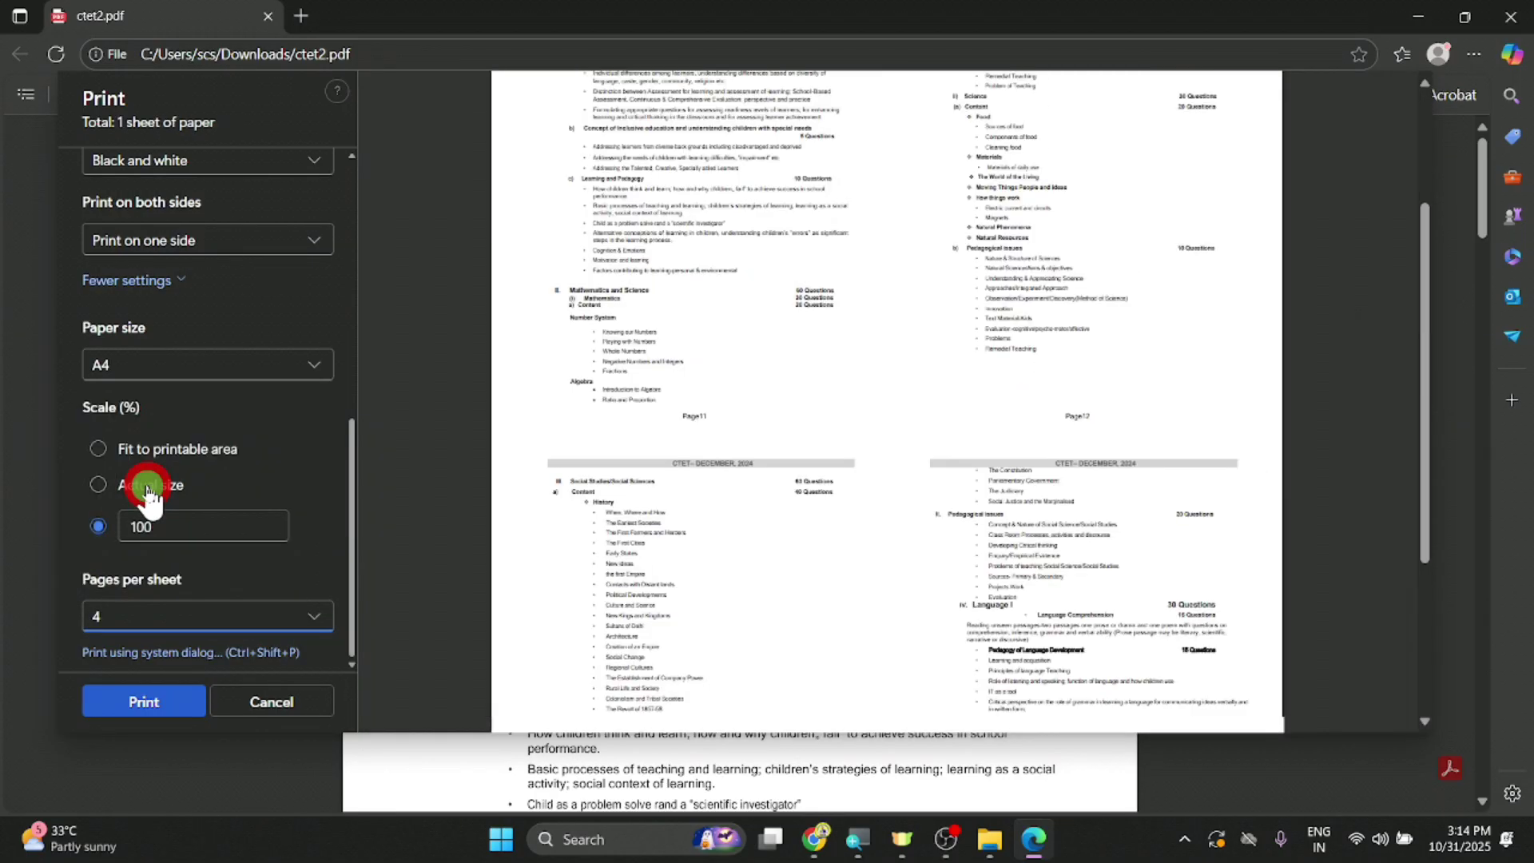
{"action": "scroll", "coordinate": [743, 384], "scroll_direction": "up", "scroll_amount": 3}
{"action": "scroll", "coordinate": [859, 342], "scroll_direction": "down", "scroll_amount": 6}
{"action": "scroll", "coordinate": [975, 400], "scroll_direction": "up", "scroll_amount": 7}
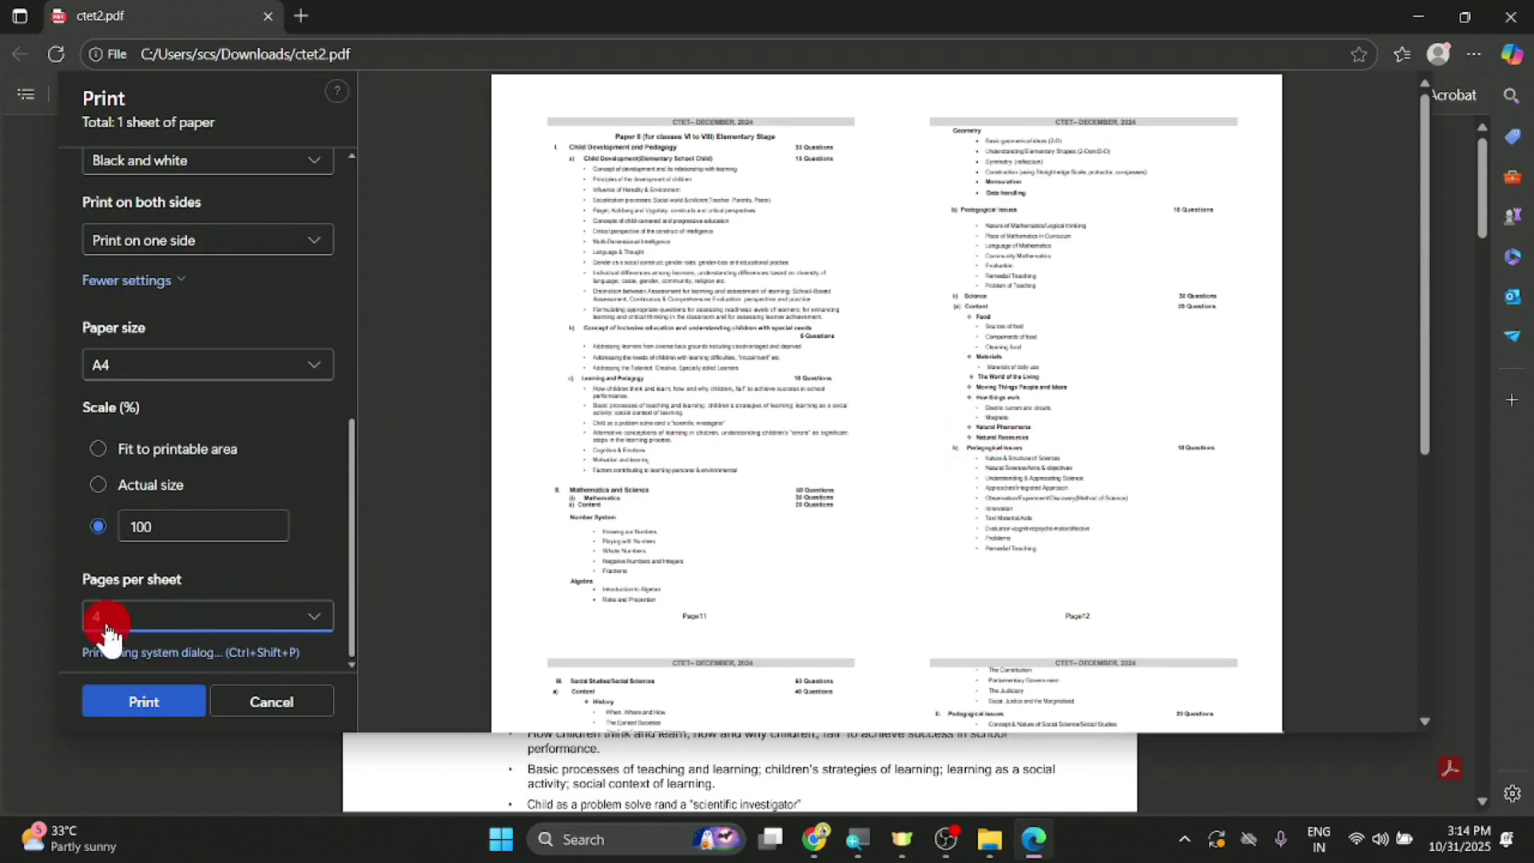
Step: Return the layout to 1 page per sheet and check the previewed pages
{"action": "left_click", "coordinate": [212, 620]}
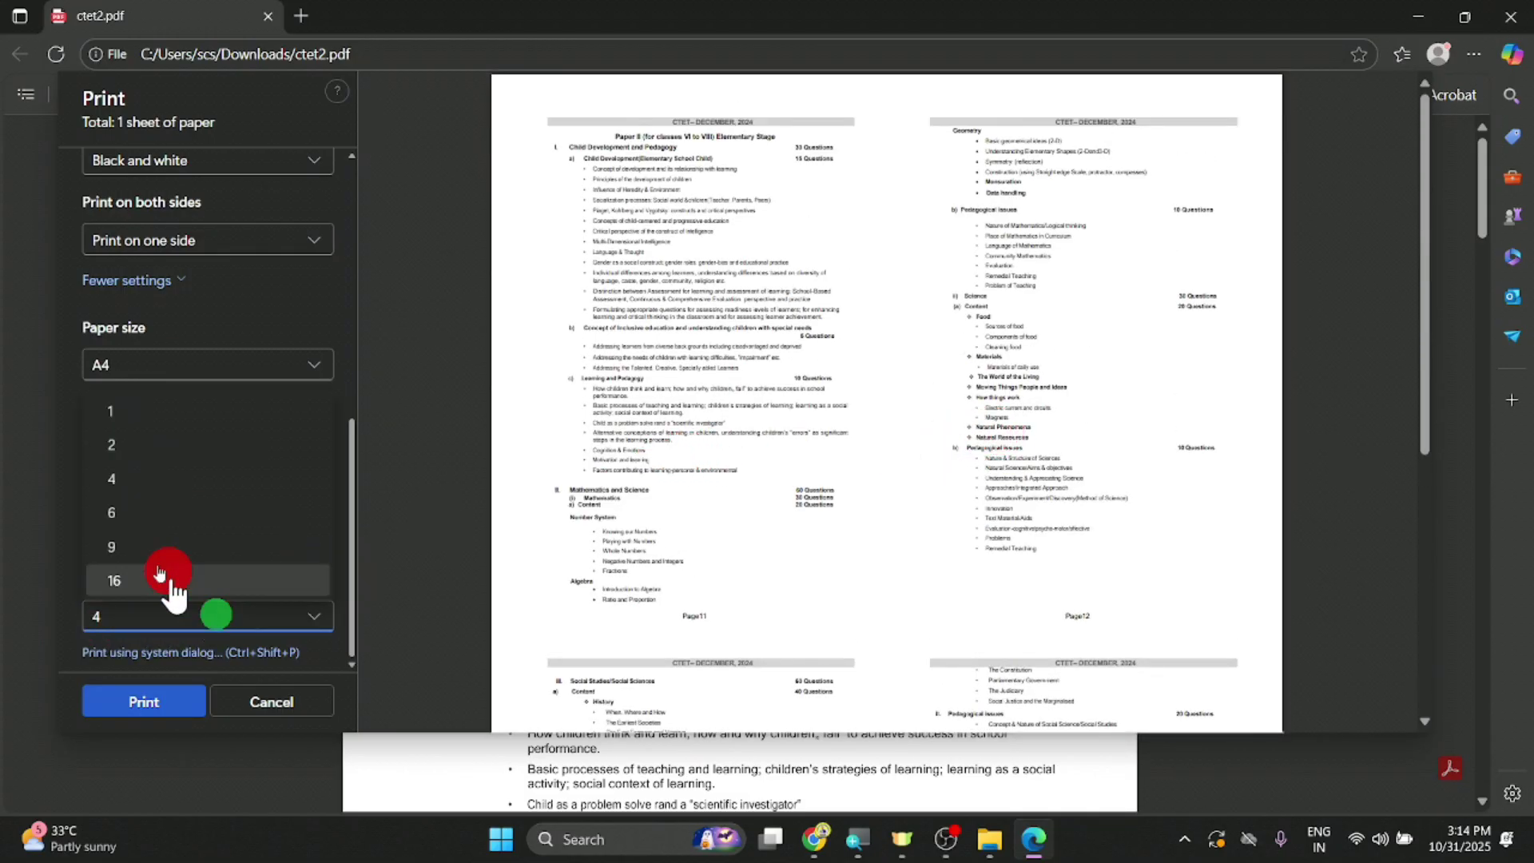
{"action": "left_click", "coordinate": [130, 417]}
{"action": "scroll", "coordinate": [917, 230], "scroll_direction": "down", "scroll_amount": 2}
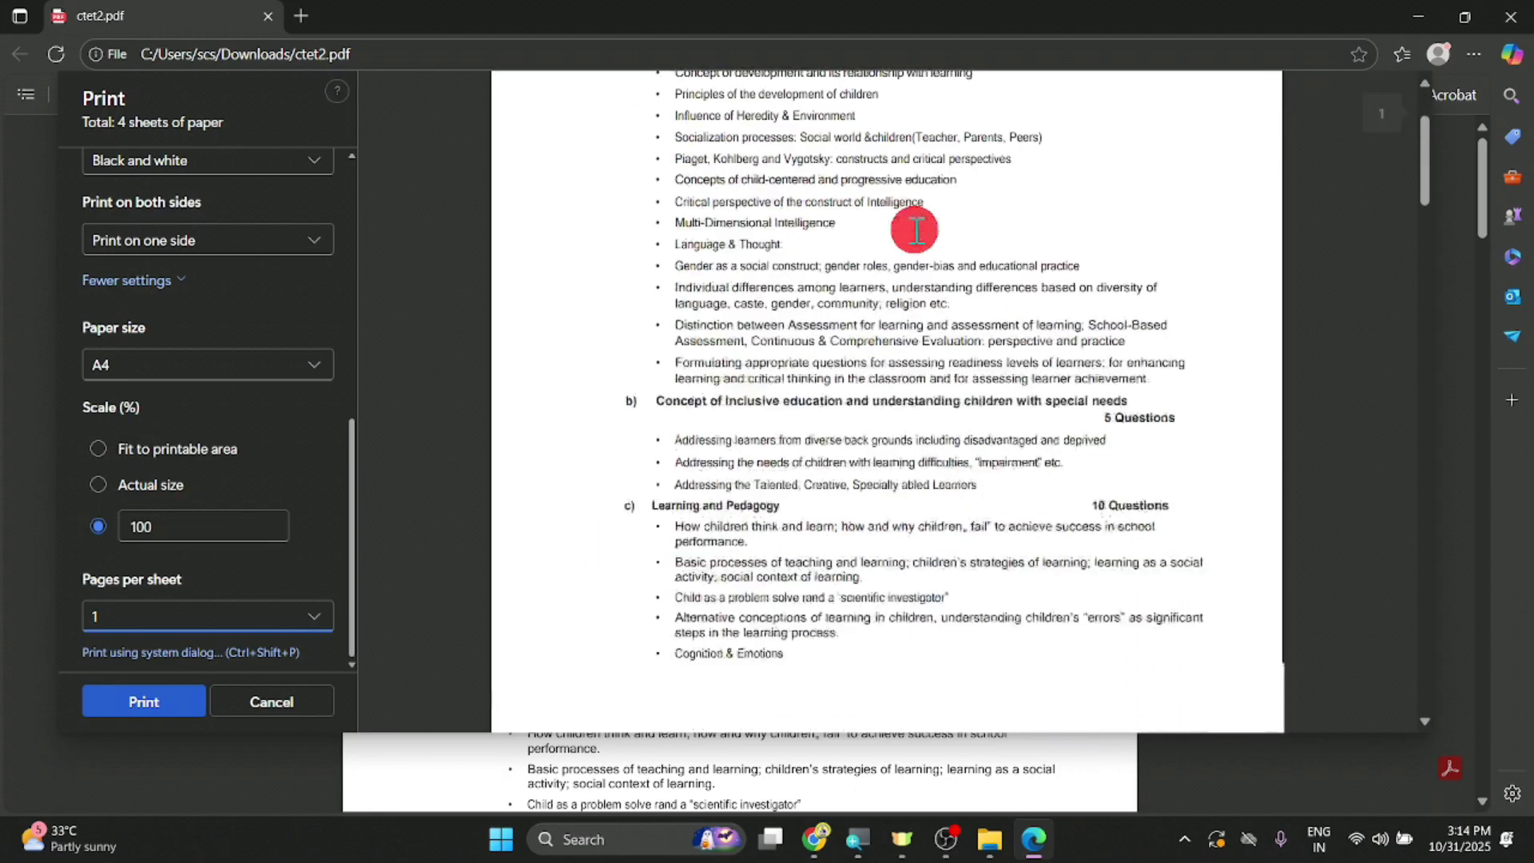
{"action": "scroll", "coordinate": [981, 411], "scroll_direction": "down", "scroll_amount": 5}
{"action": "scroll", "coordinate": [981, 411], "scroll_direction": "down", "scroll_amount": 10}
Step: Review the chosen print settings, from the printer down to the scale, along with the previewed pages
{"action": "left_click", "coordinate": [122, 715]}
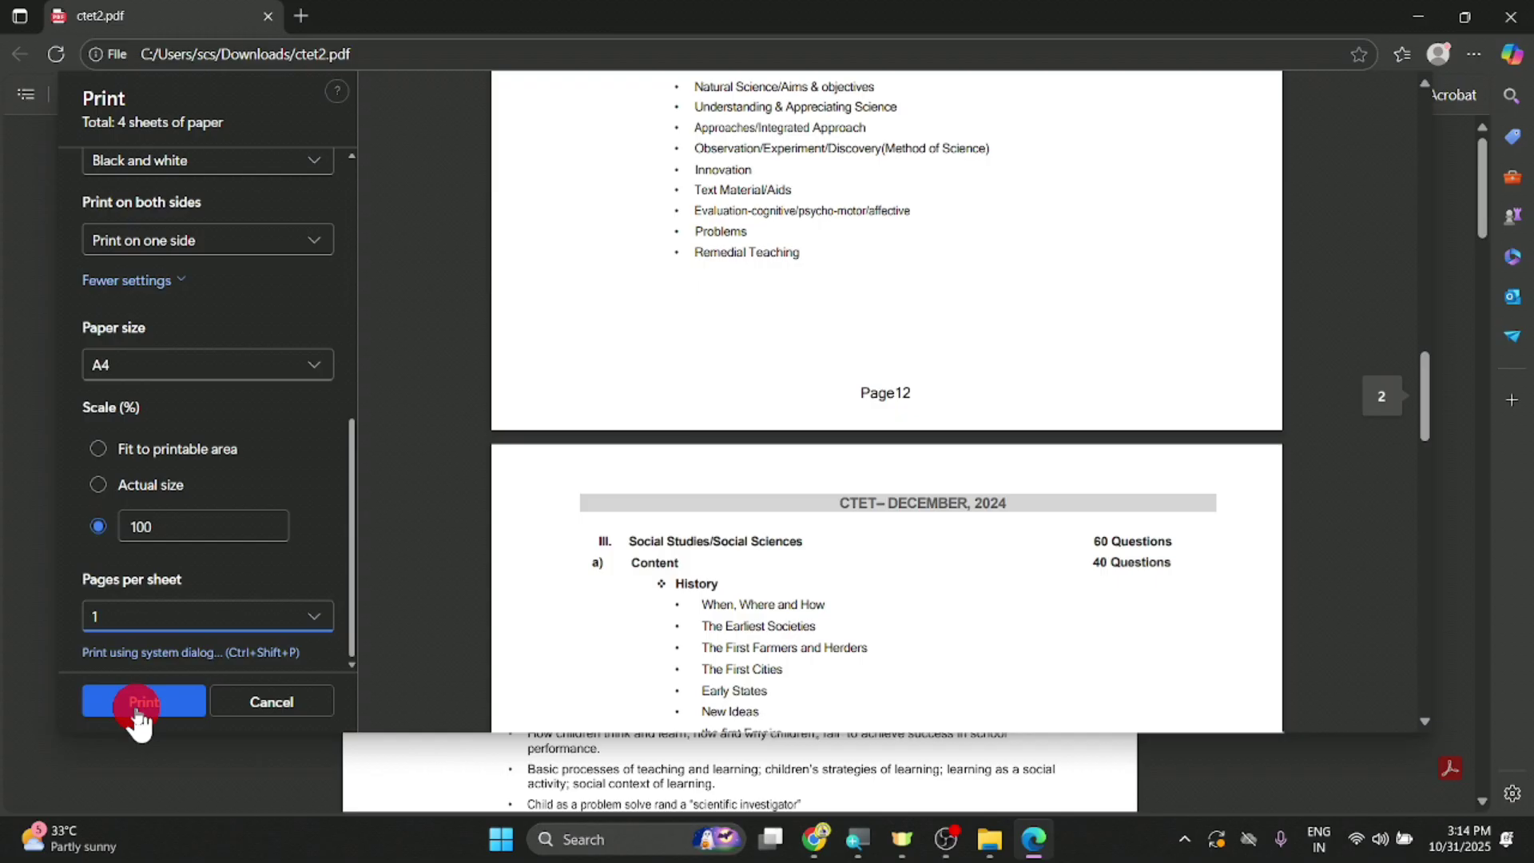
{"action": "scroll", "coordinate": [211, 384], "scroll_direction": "up", "scroll_amount": 5}
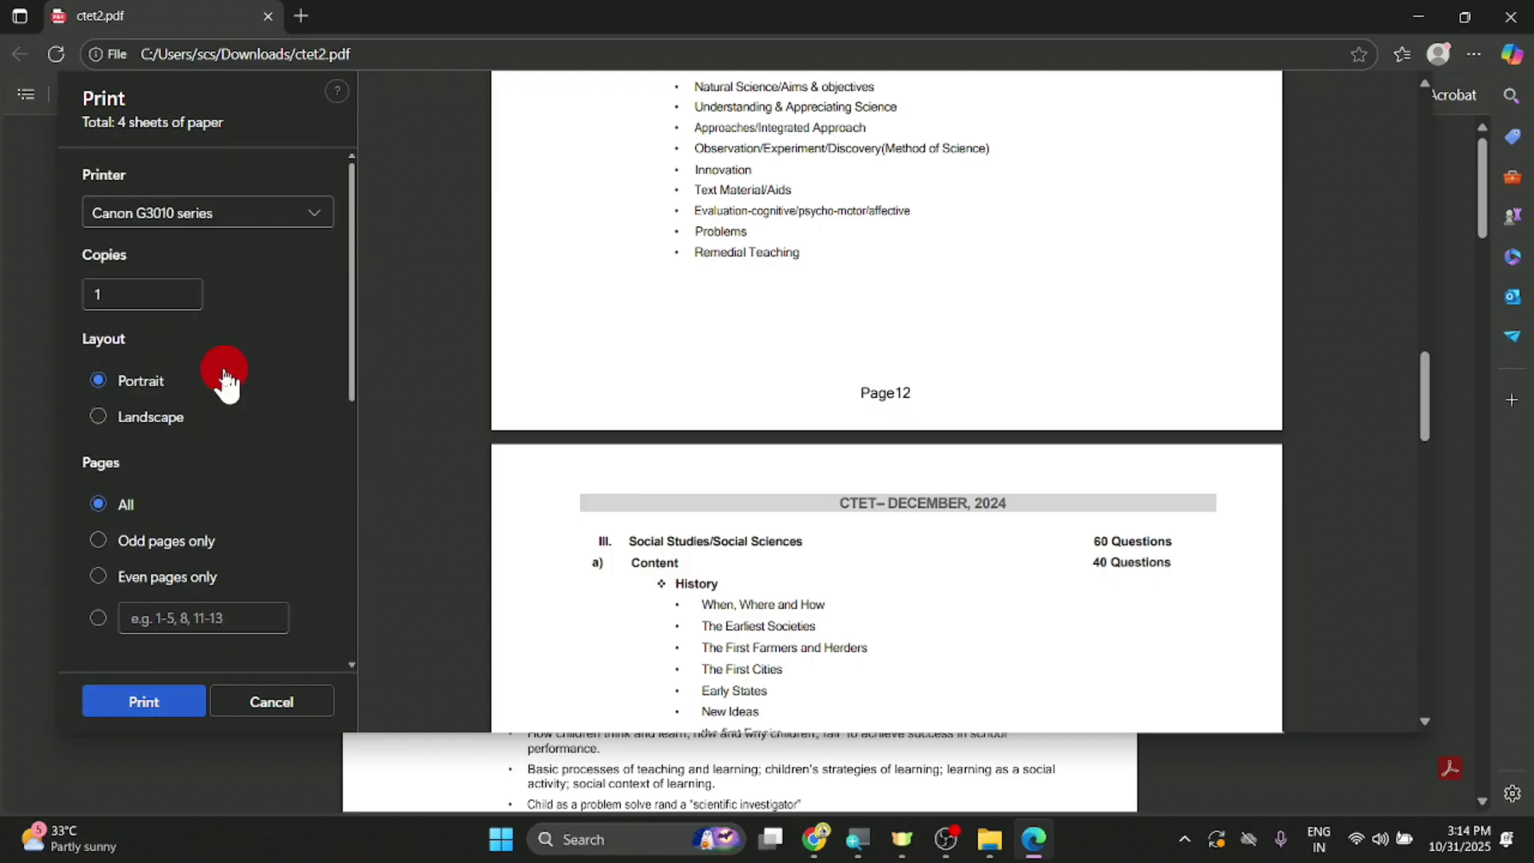
{"action": "scroll", "coordinate": [837, 391], "scroll_direction": "up", "scroll_amount": 10}
{"action": "scroll", "coordinate": [836, 389], "scroll_direction": "up", "scroll_amount": 10}
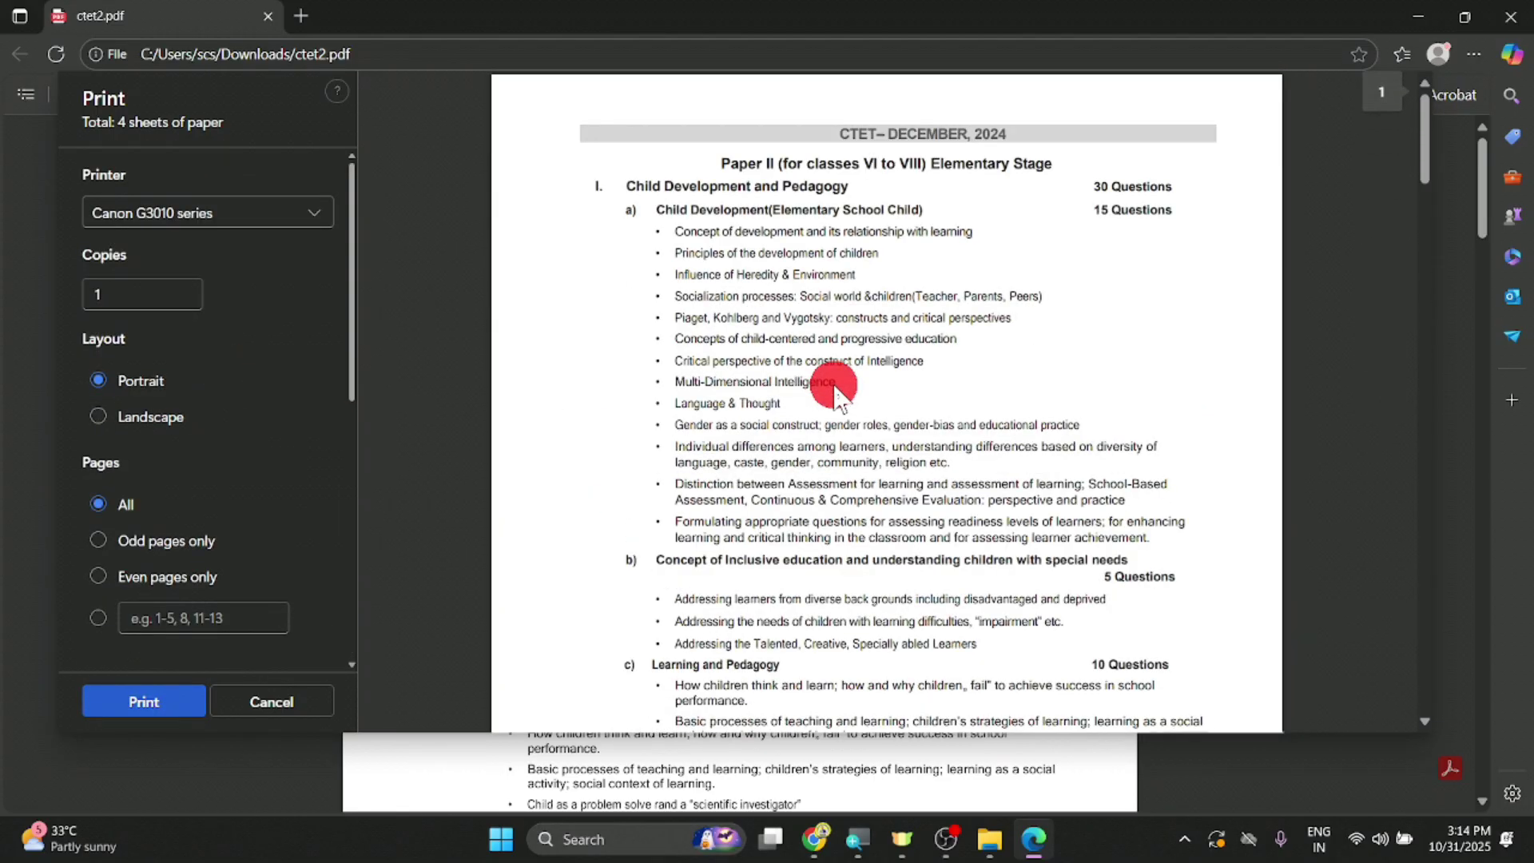
{"action": "scroll", "coordinate": [931, 226], "scroll_direction": "down", "scroll_amount": 10}
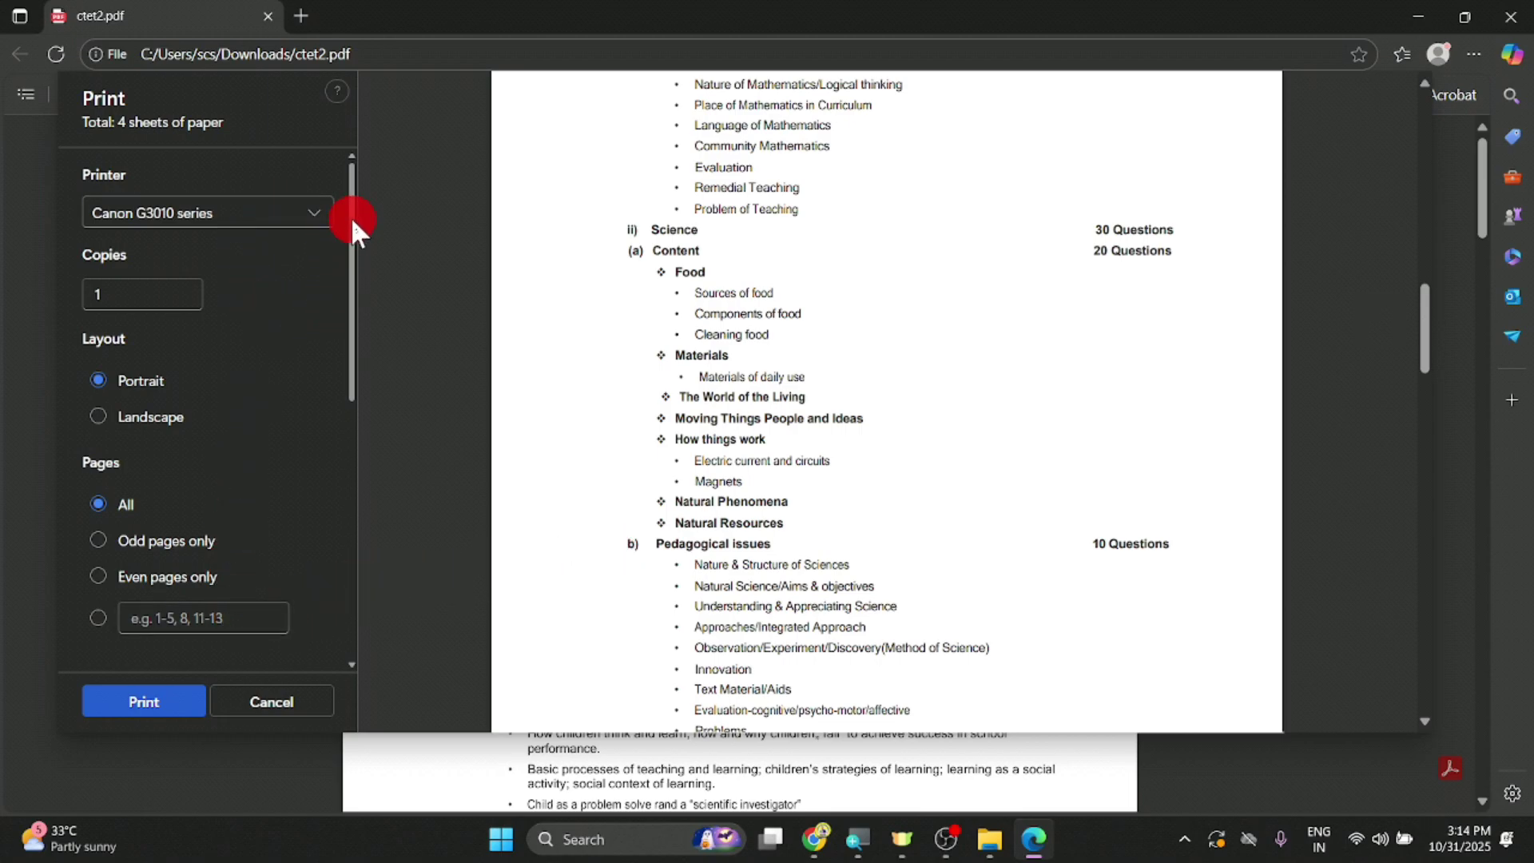
{"action": "scroll", "coordinate": [315, 352], "scroll_direction": "down", "scroll_amount": 5}
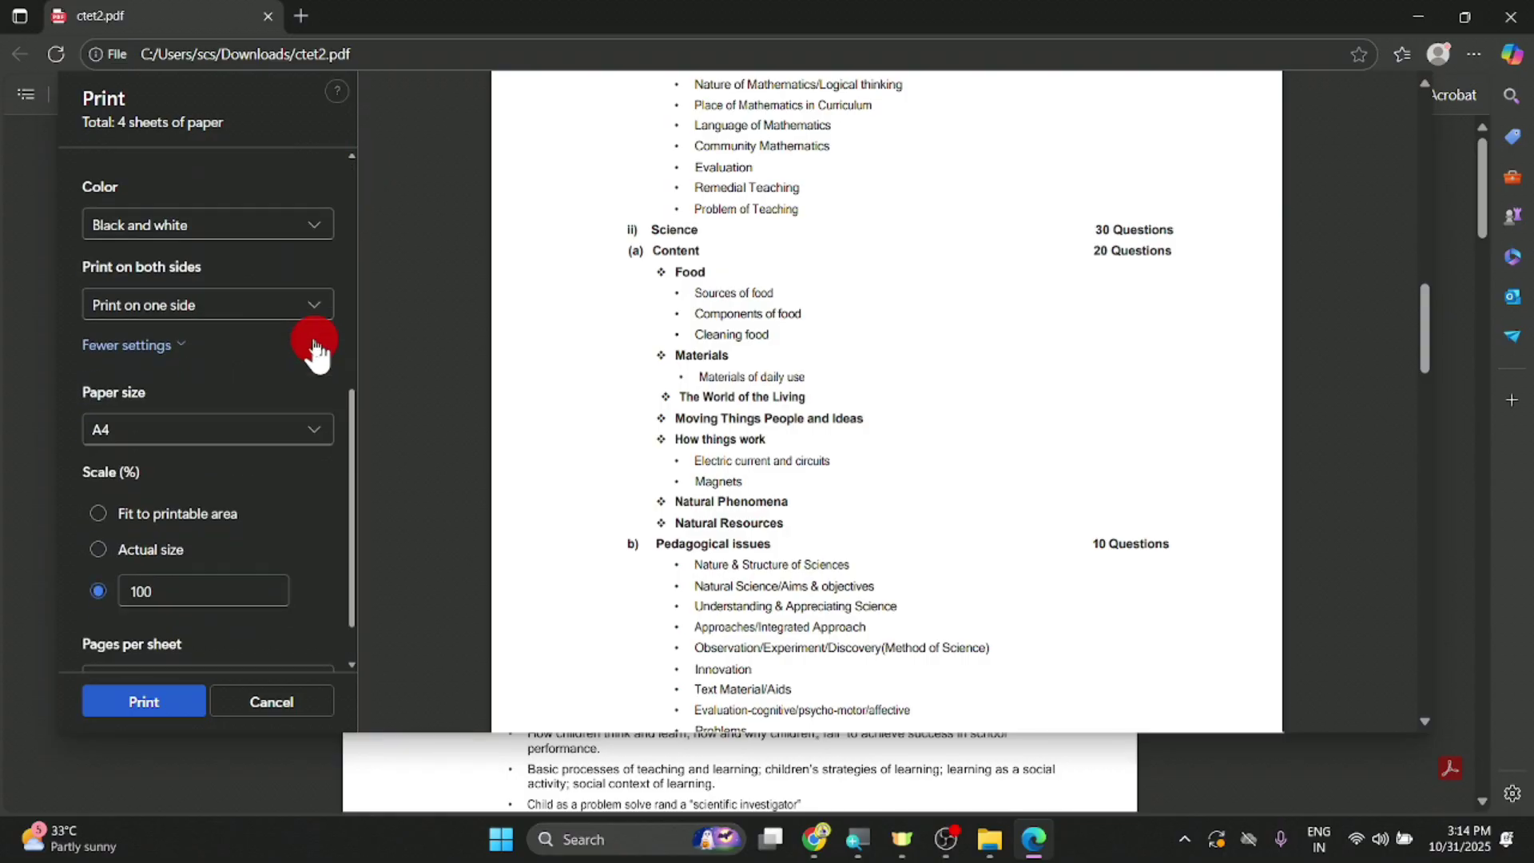